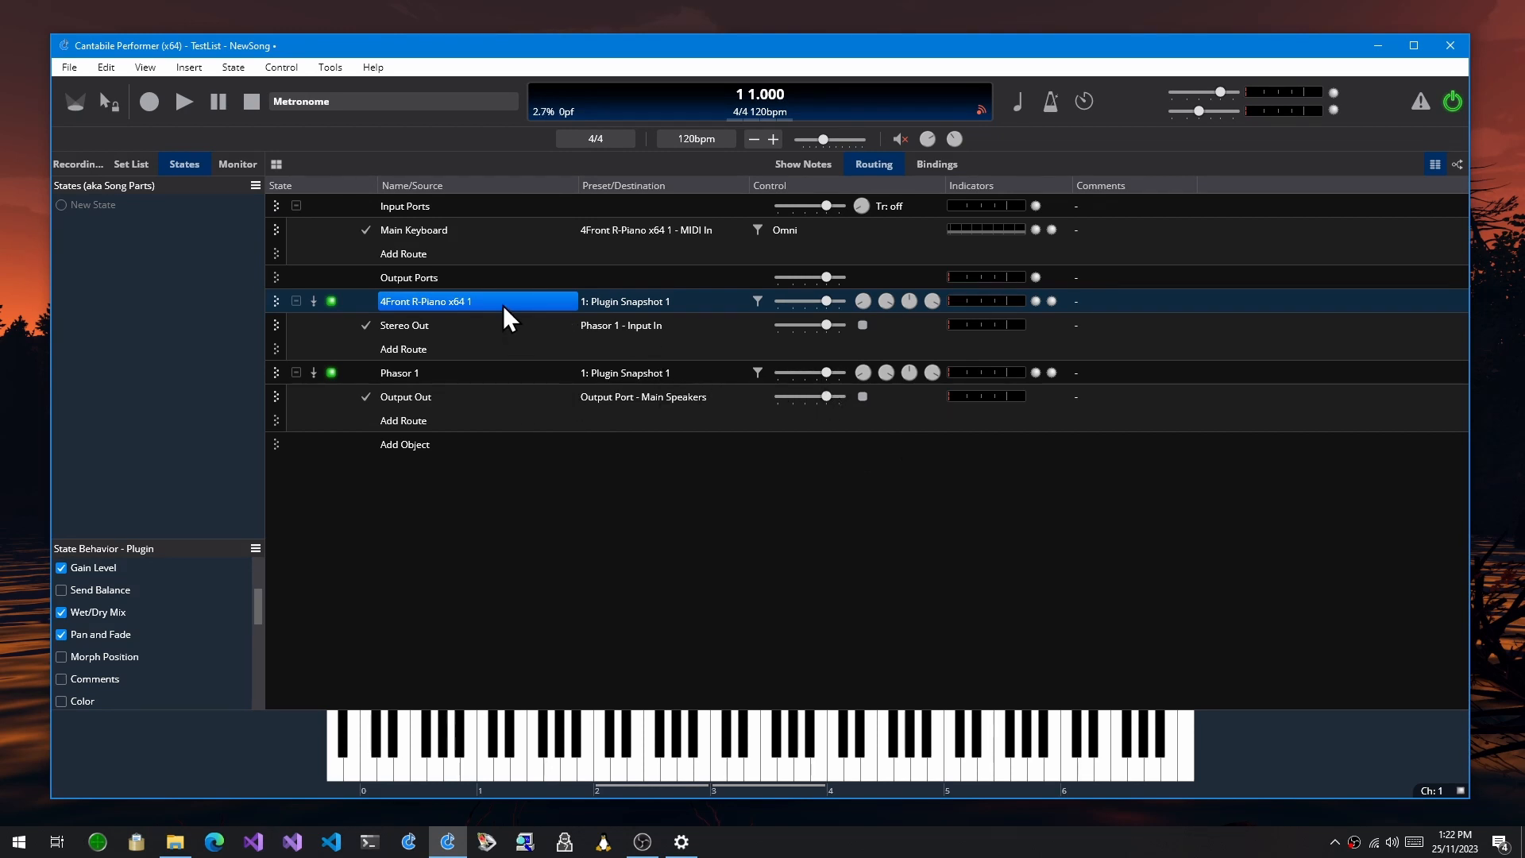
Lower Phasor 1's wet/dry mix all the way to dry and play test notes on the onscreen keyboard before and after
left_click(406, 374)
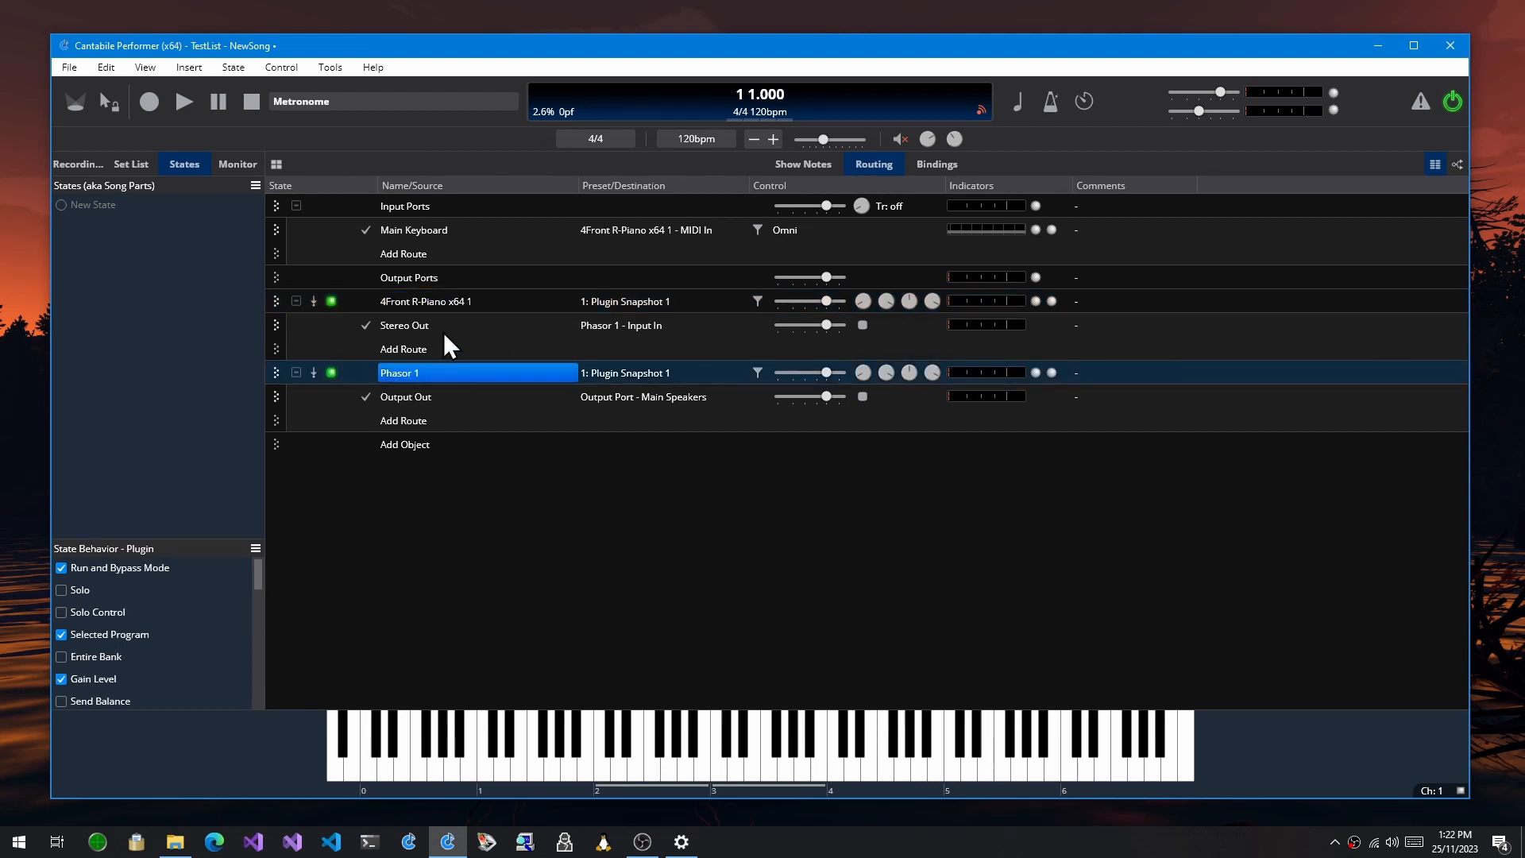
left_click(717, 759)
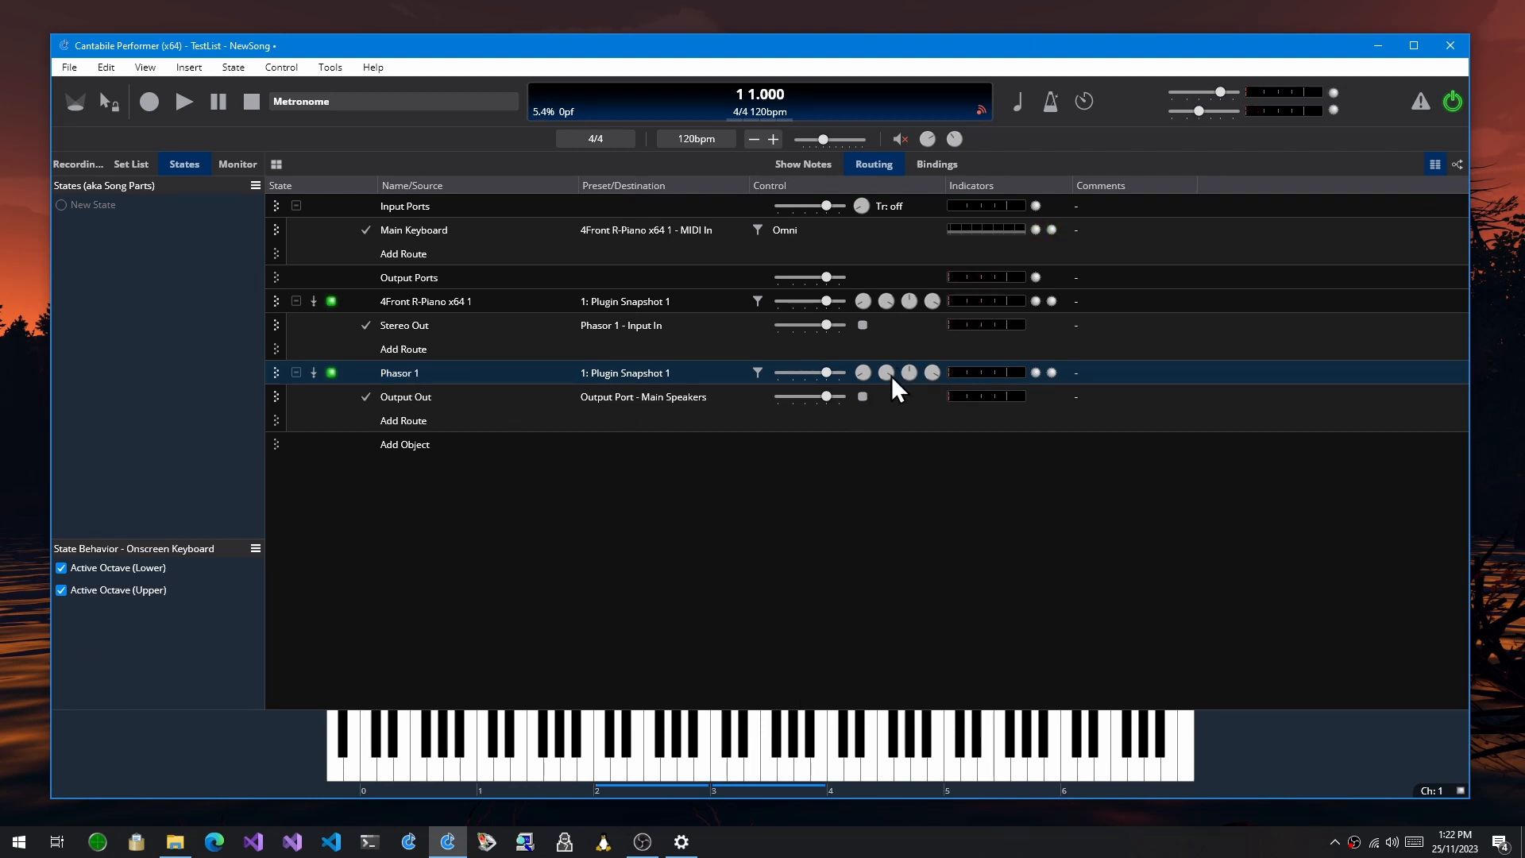
mouse_move(888, 376)
left_click_drag(888, 371, 886, 485)
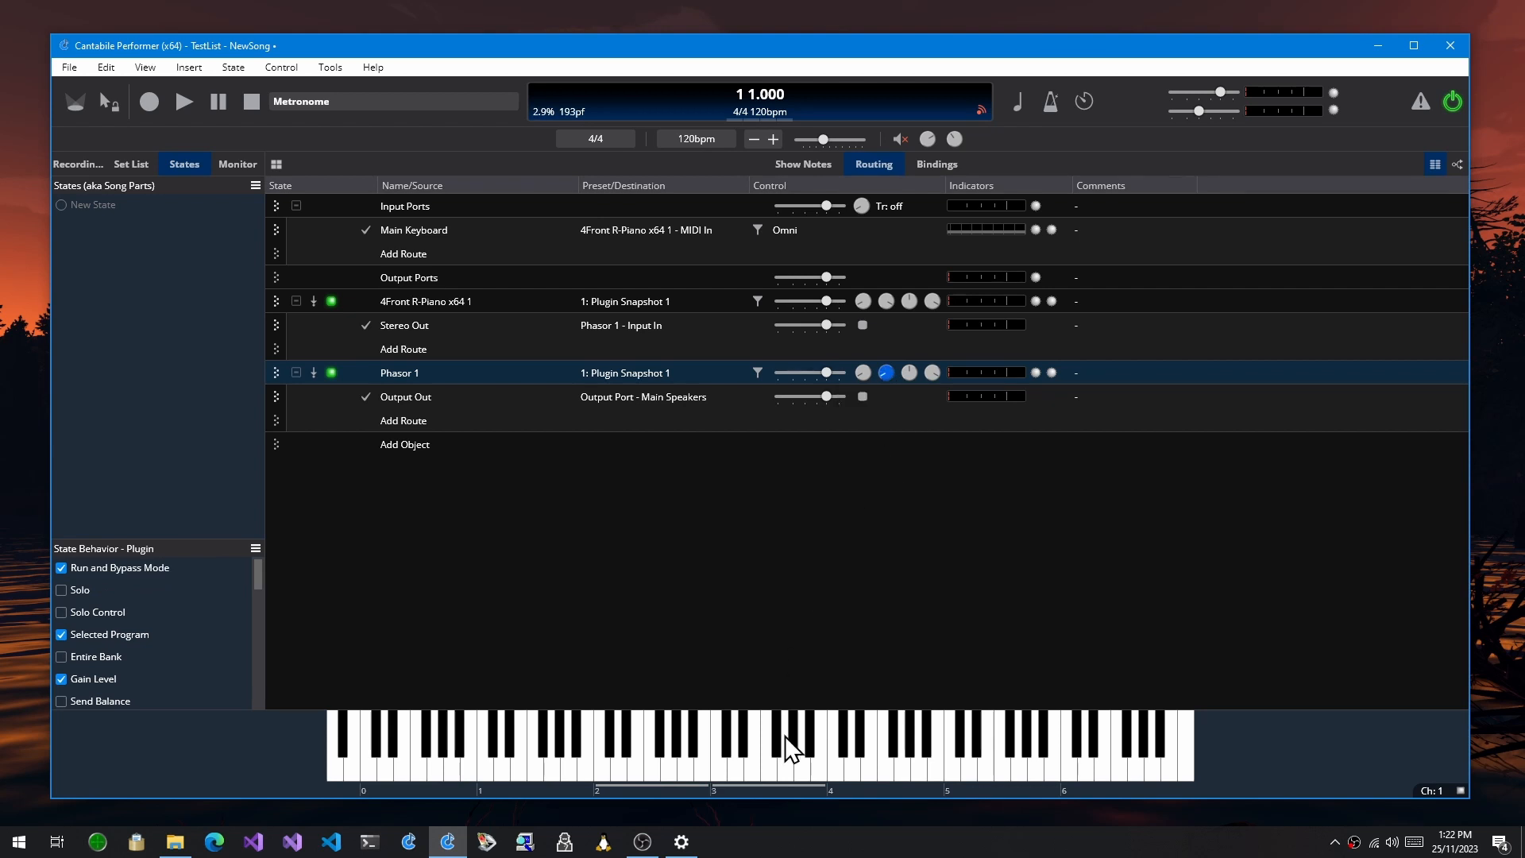
left_click(723, 766)
left_click(723, 769)
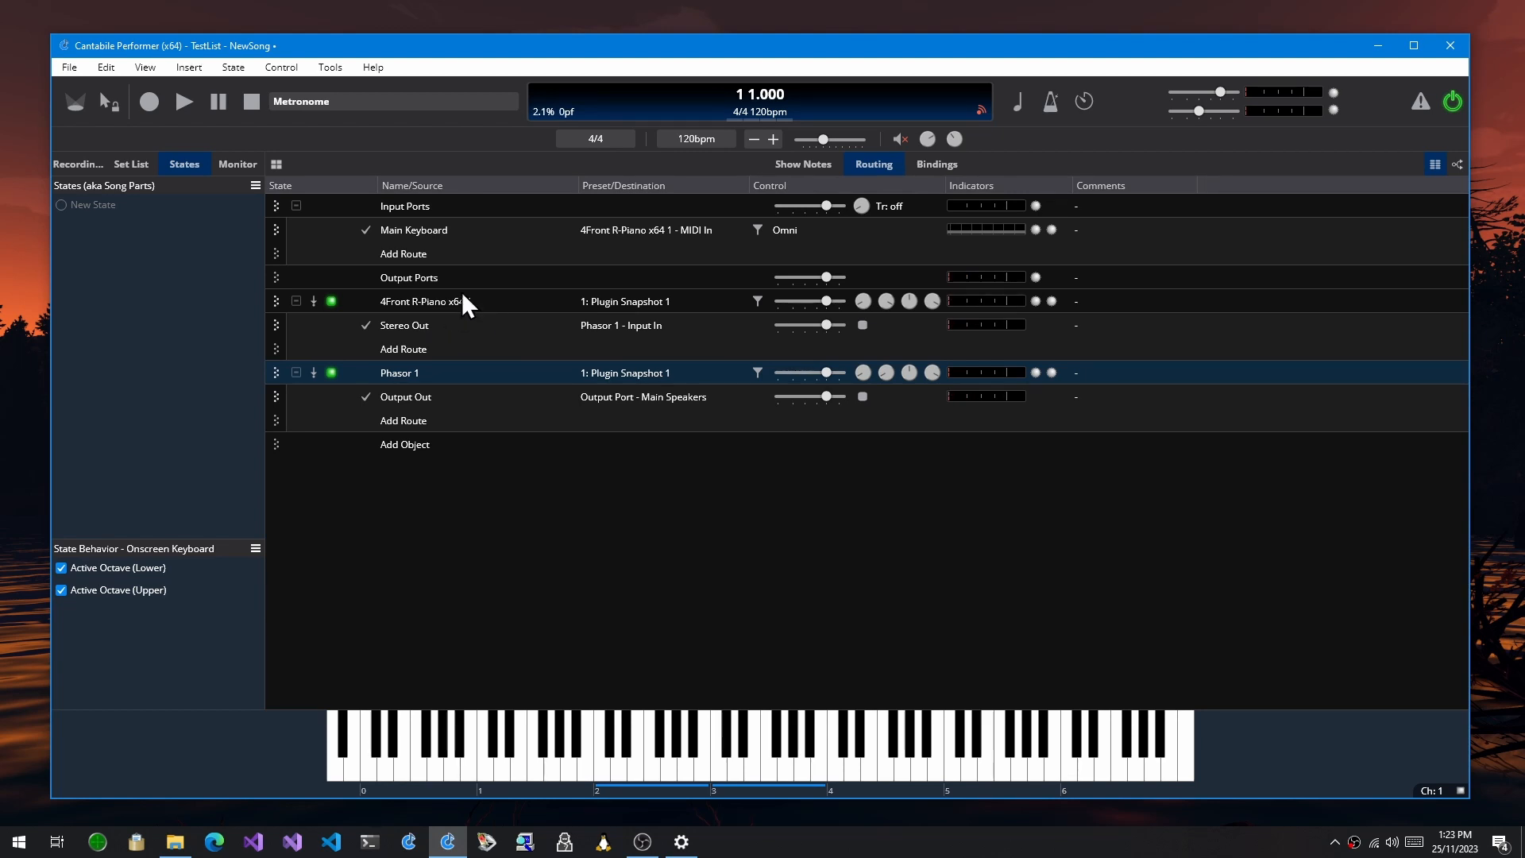
Raise Phasor 1's wet/dry mix toward wet, play a test note, and return the mix to fully wet
left_click_drag(886, 370, 890, 329)
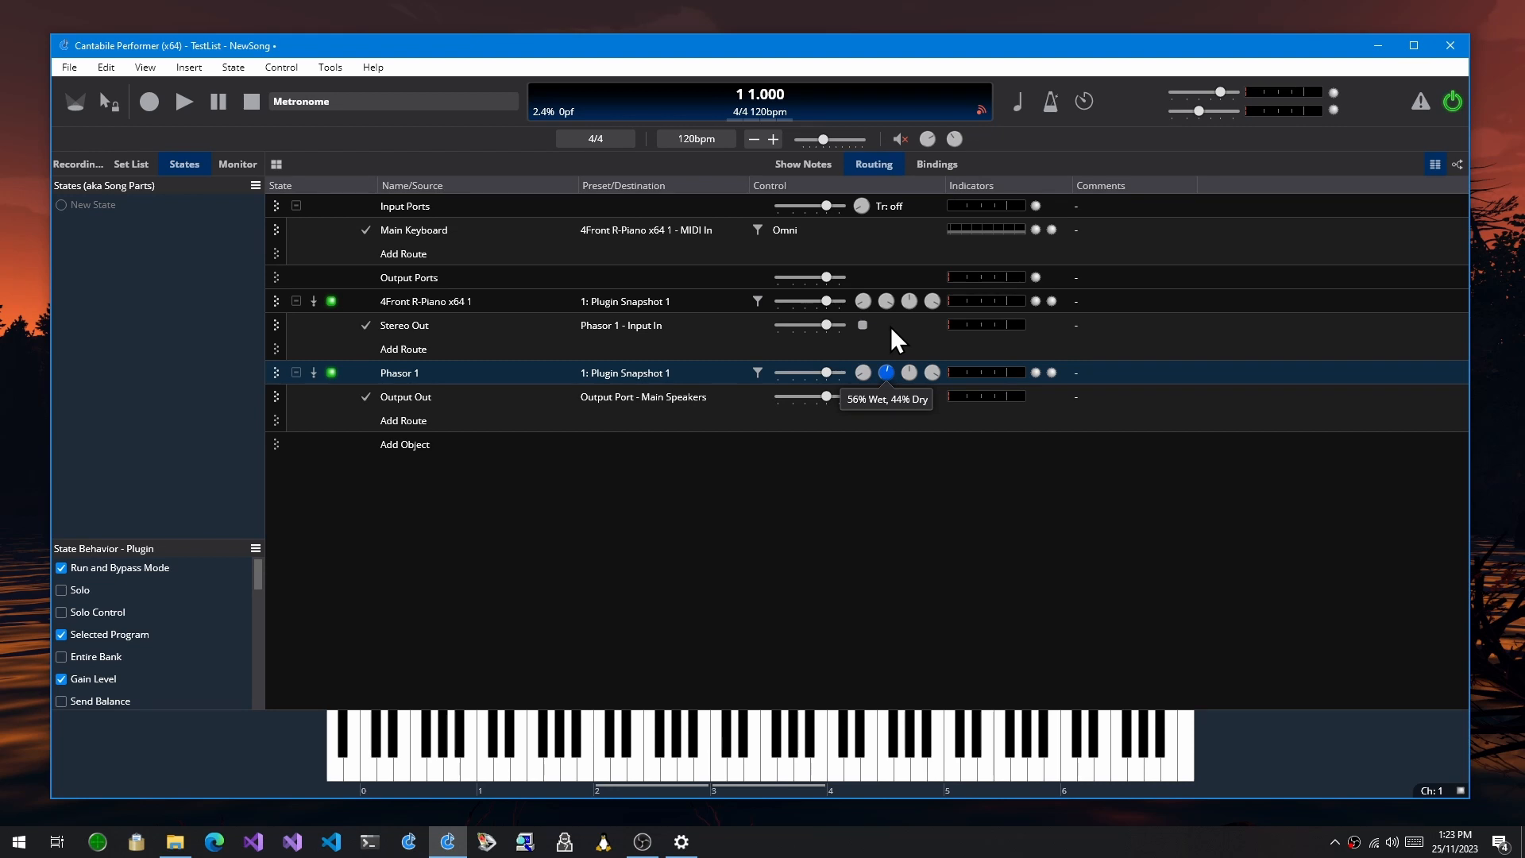
left_click(723, 766)
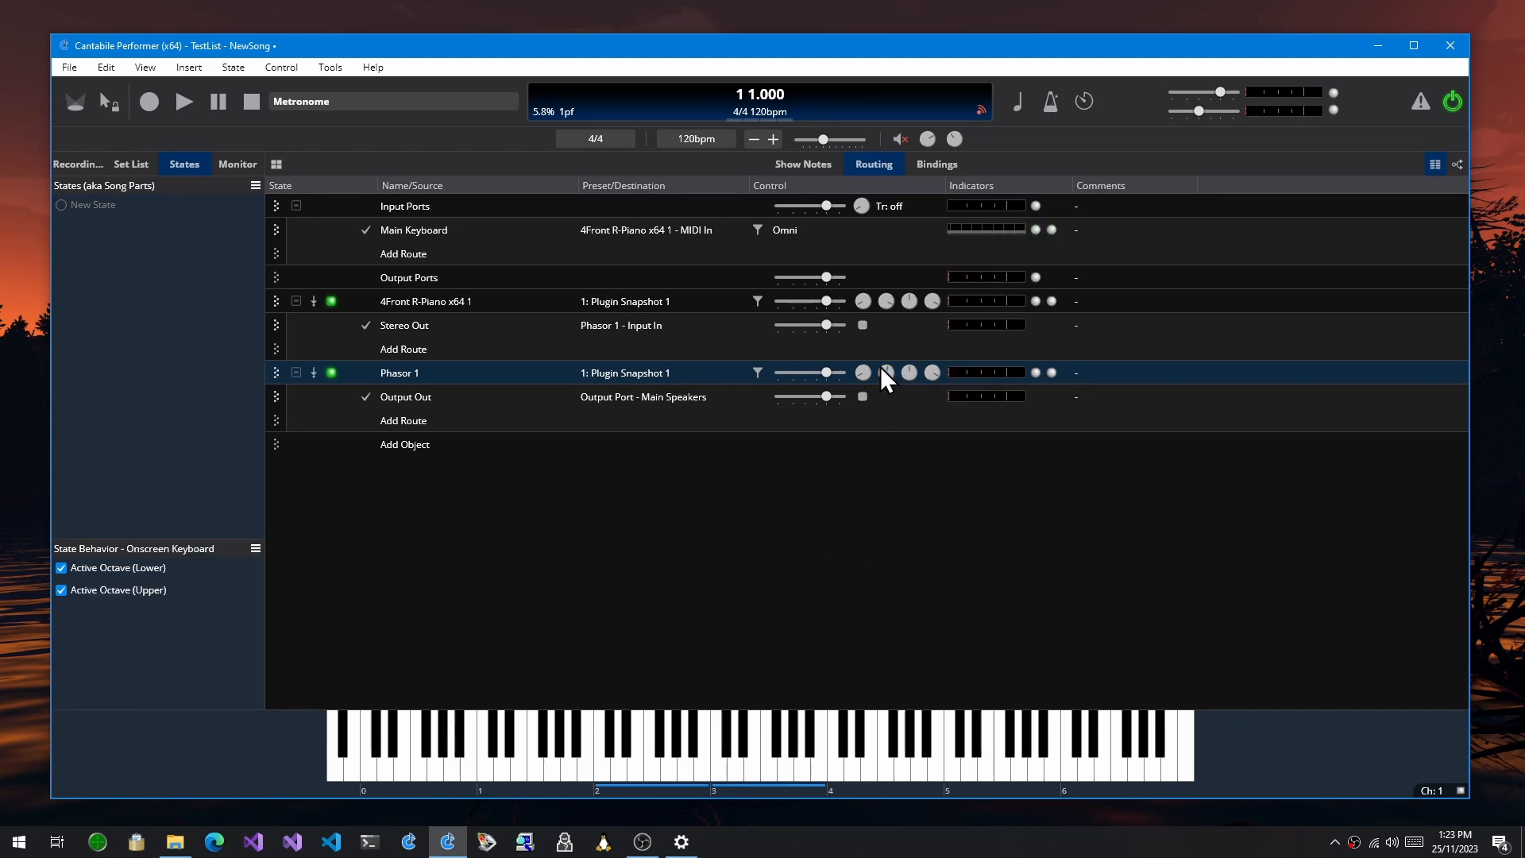
mouse_move(887, 374)
left_click(885, 374)
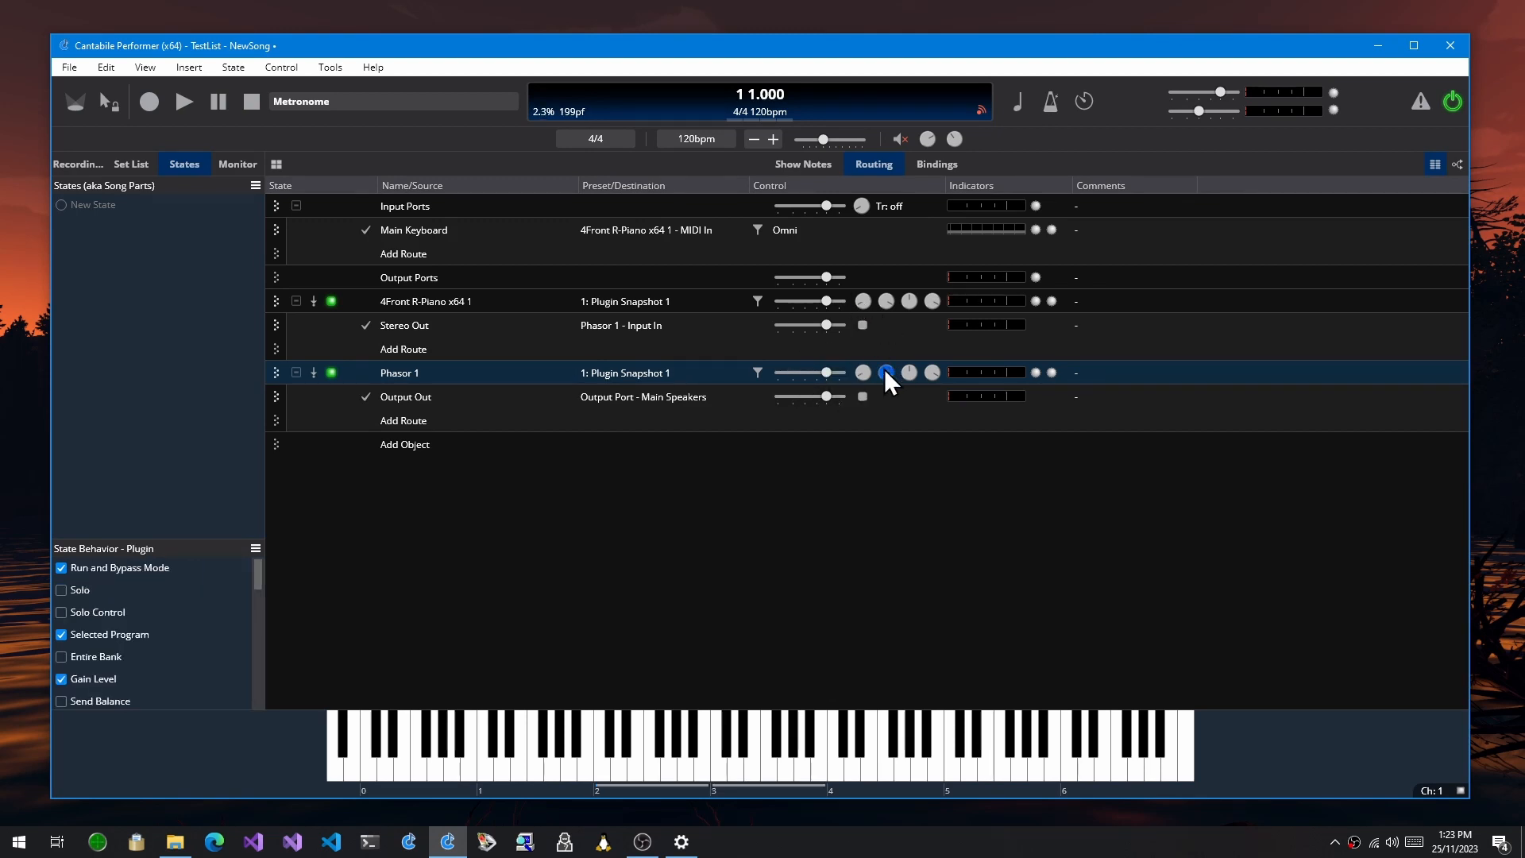
Add a second audio route from the 4Front R-Piano's Stereo Out to Output Port - Main Speakers
left_click(427, 350)
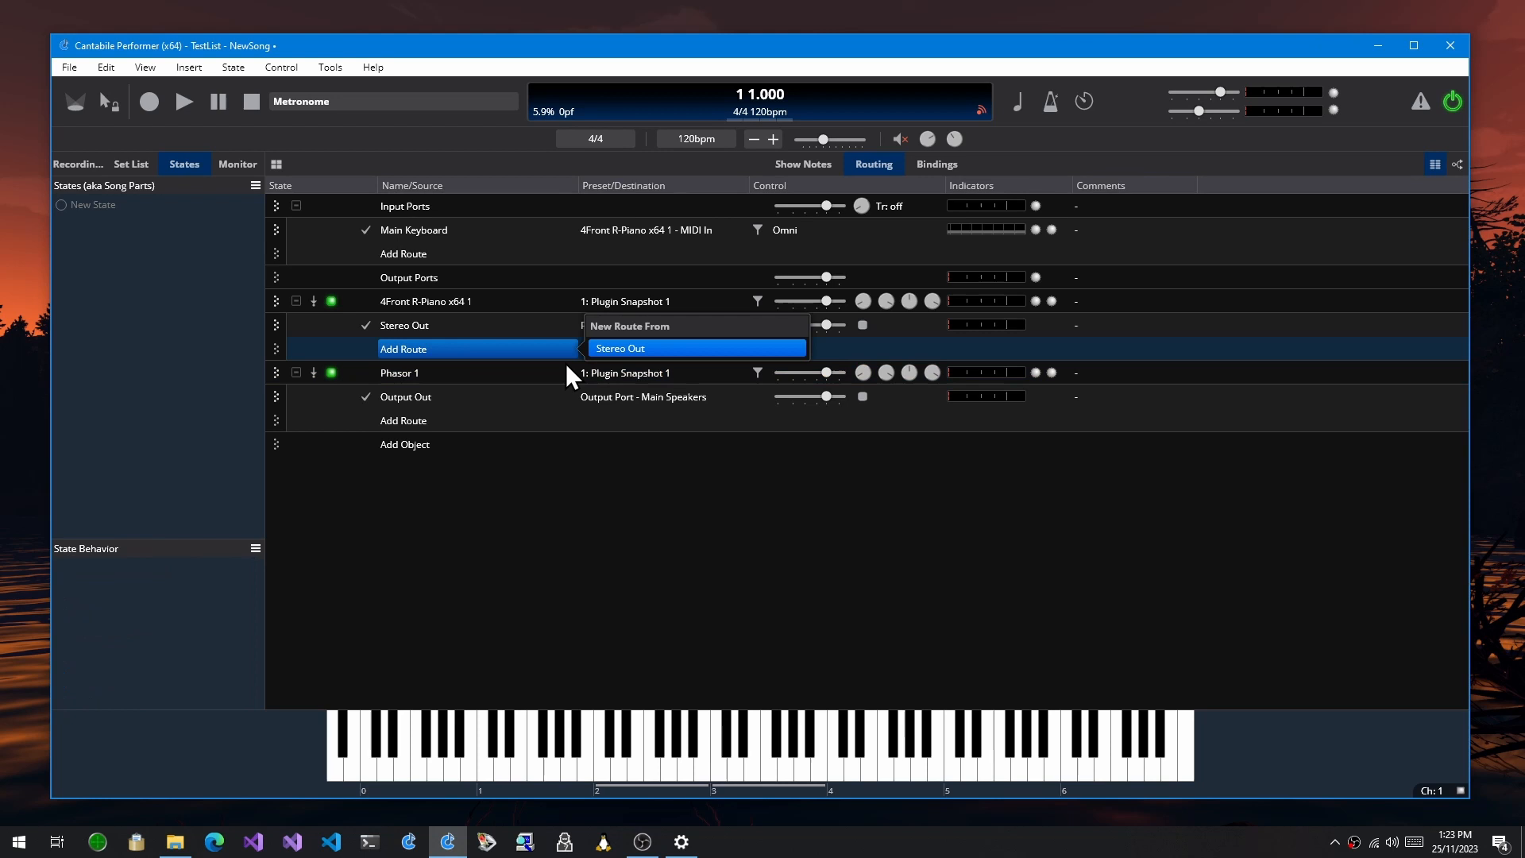
left_click(614, 354)
left_click(617, 350)
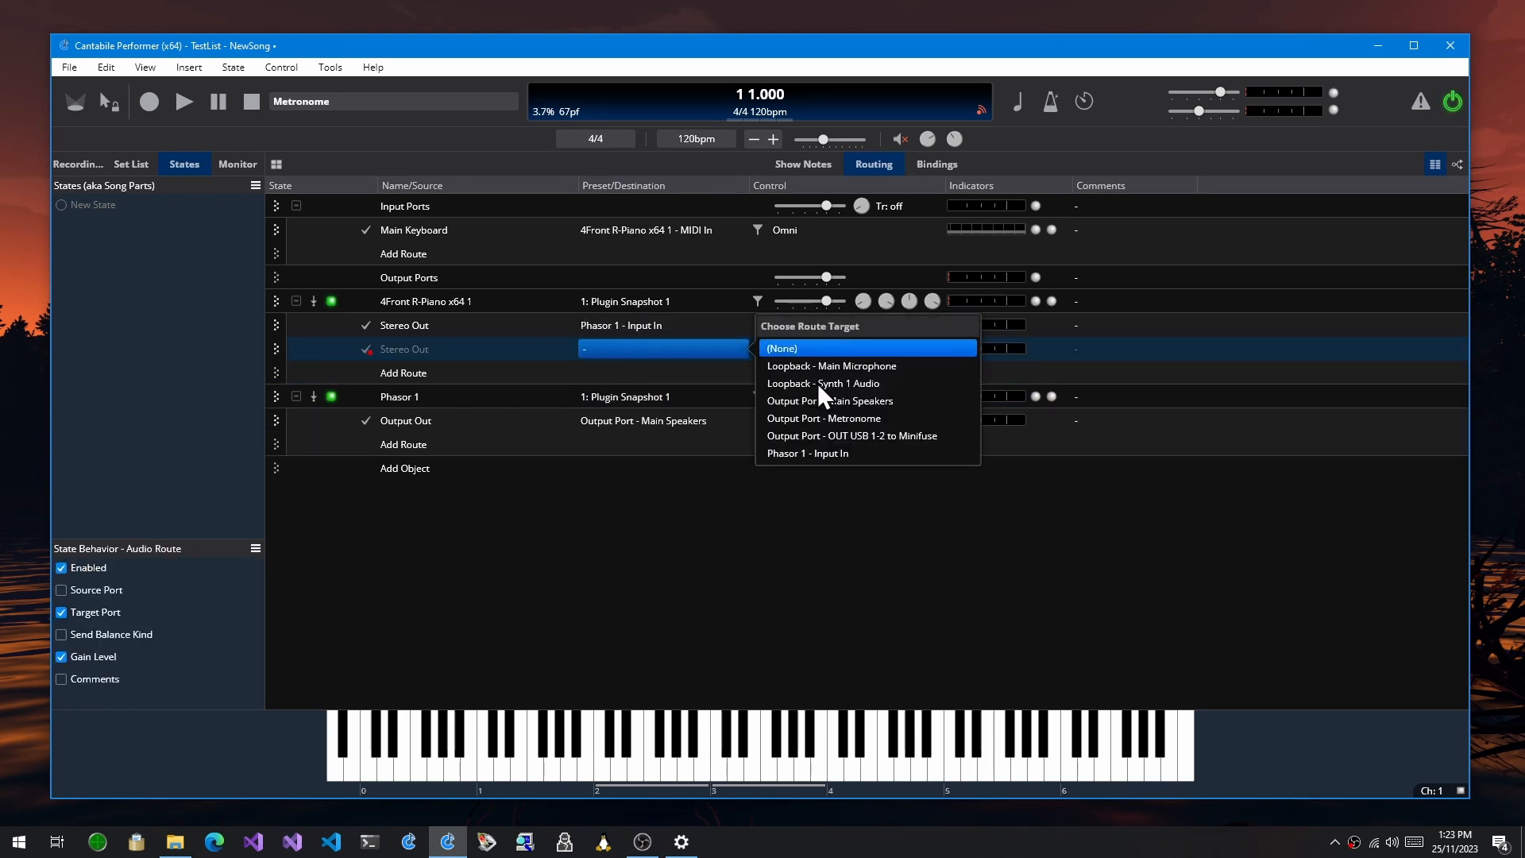
left_click(832, 401)
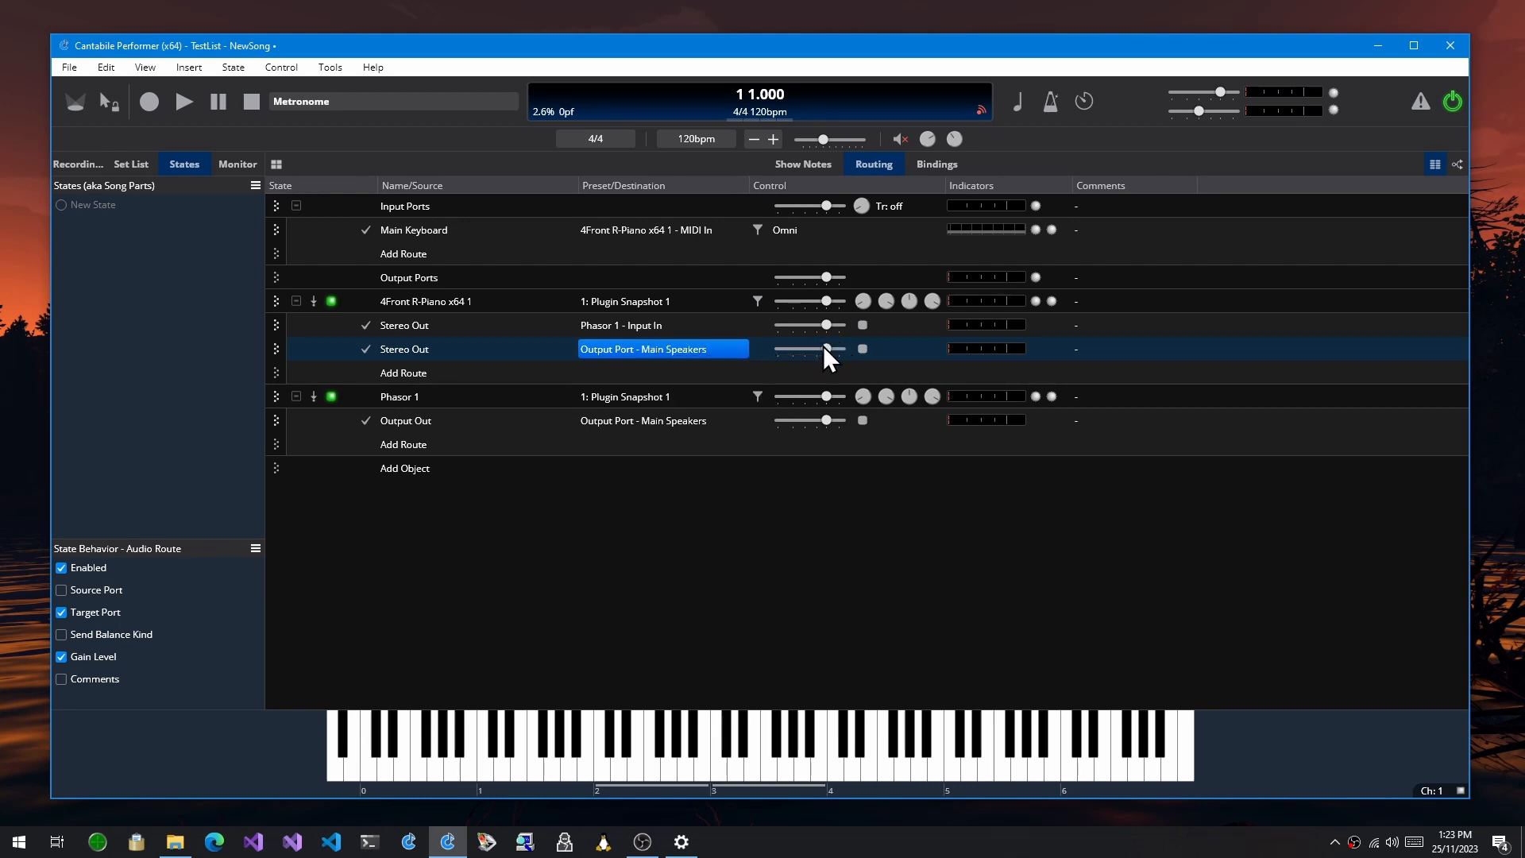
Drop the direct Main Speakers route's gain to minimum, play a note through the phasor only, and reset the gain
left_click_drag(824, 349, 645, 380)
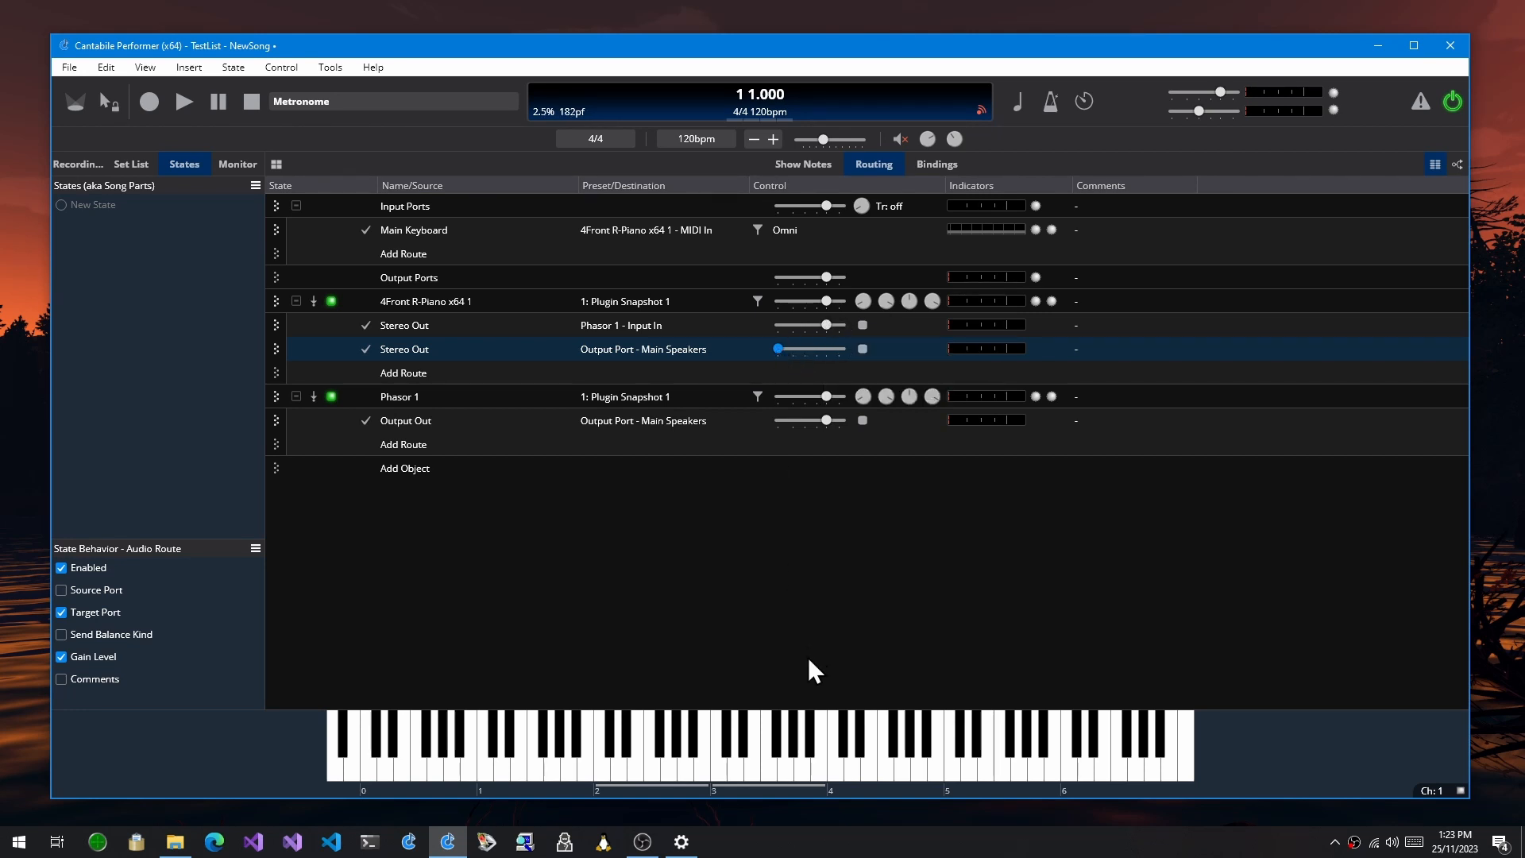
left_click(718, 774)
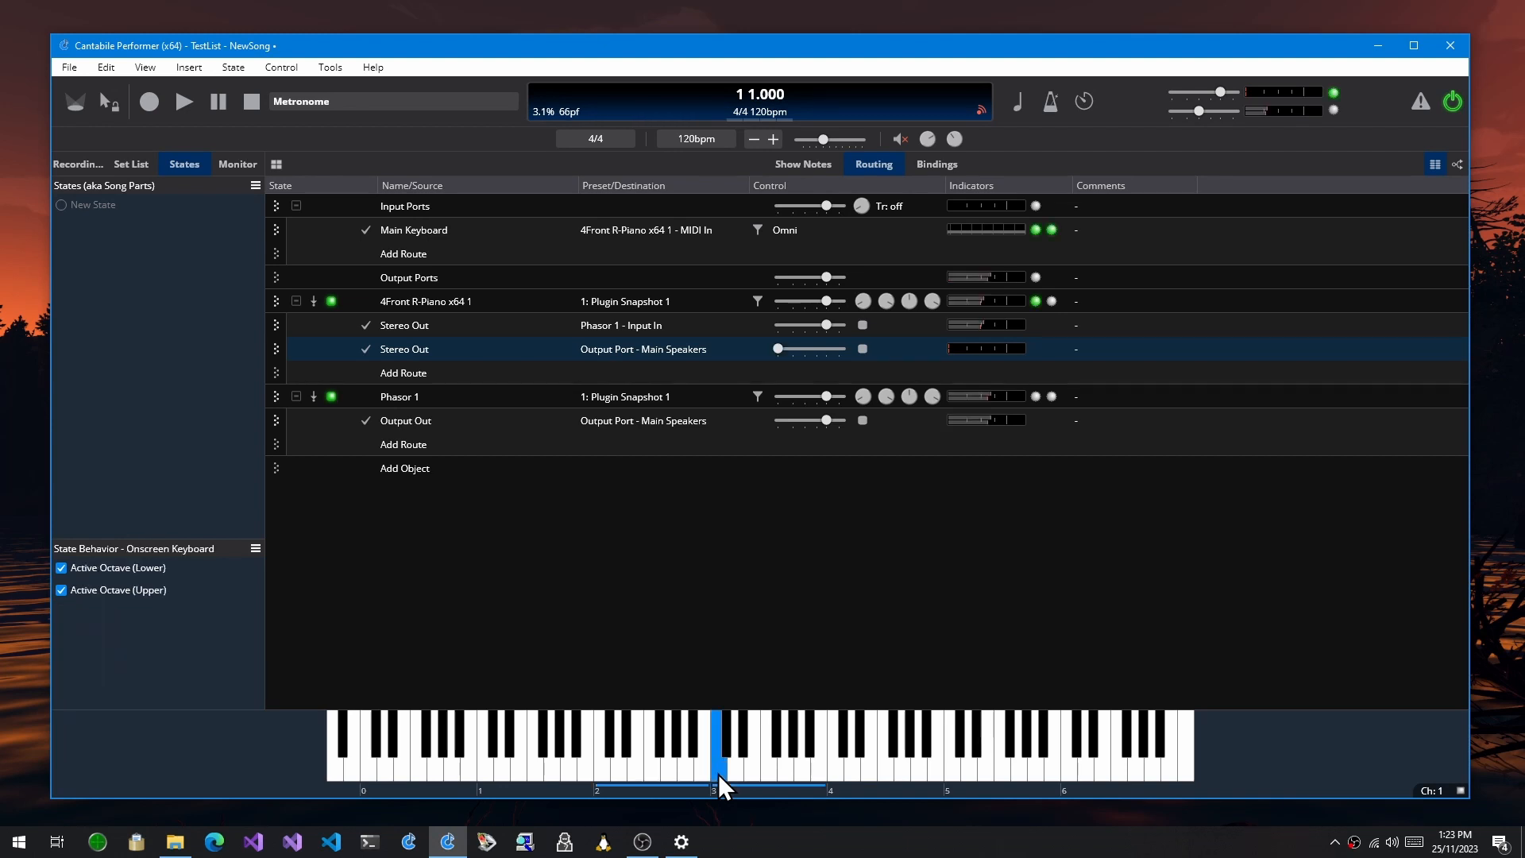
double_click(786, 350)
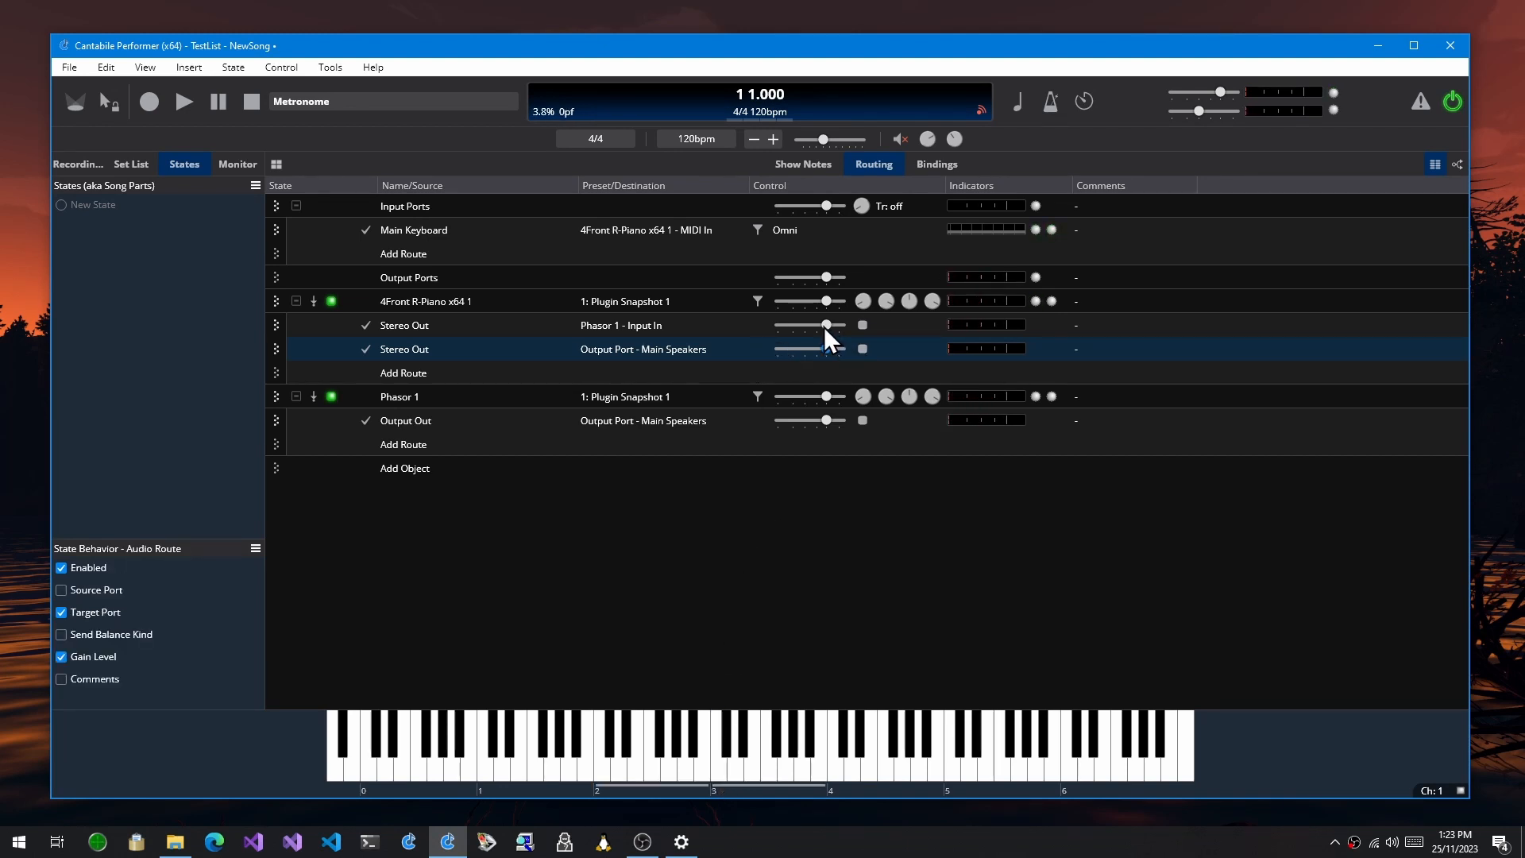
Drop the gain of the piano's Phasor 1 route to minimum and play notes through the direct route only
left_click_drag(823, 327, 550, 348)
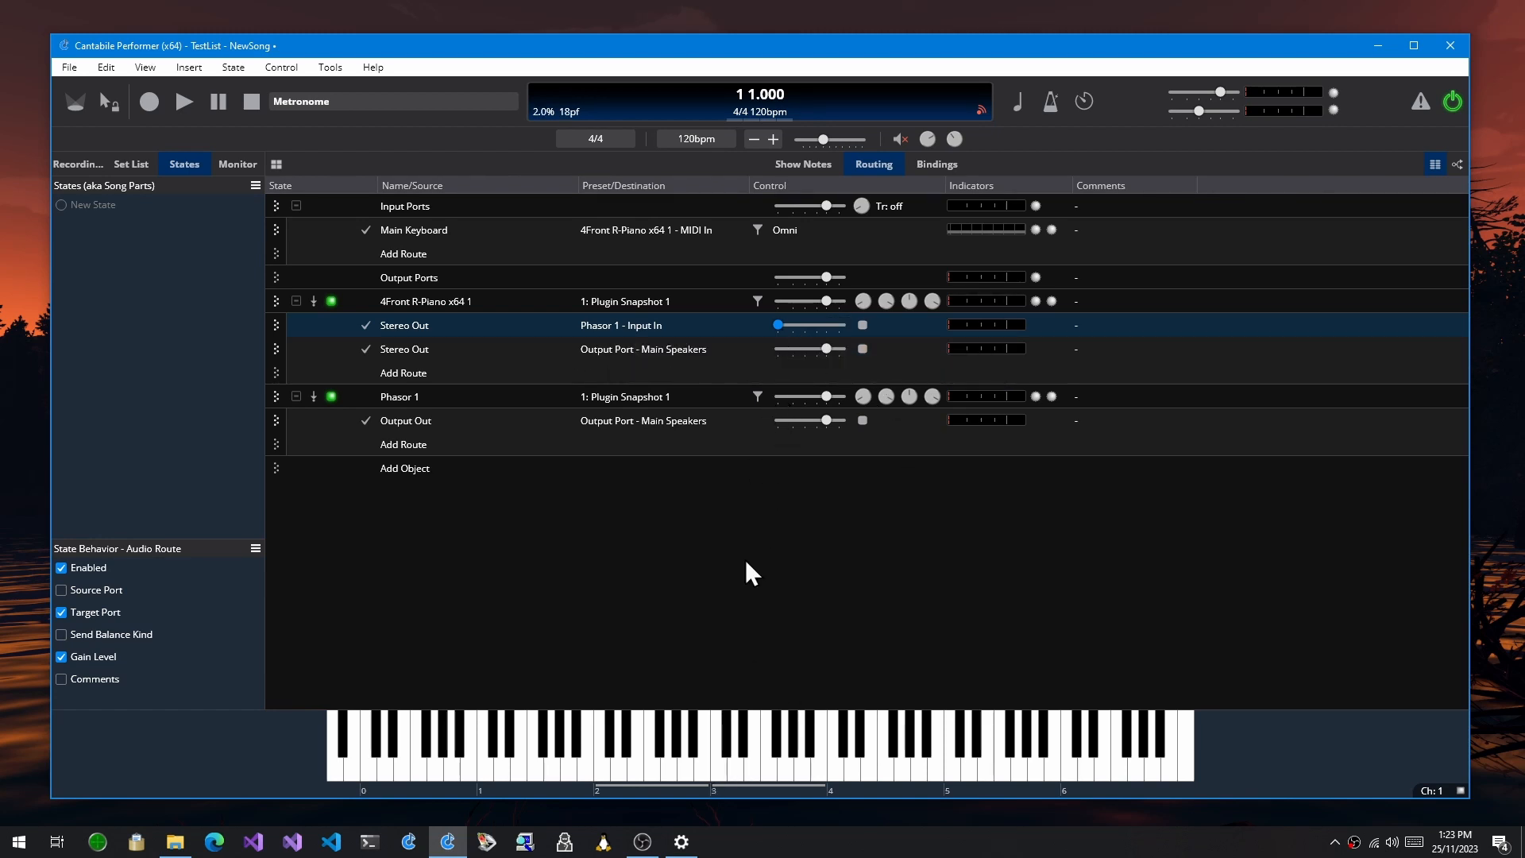
left_click(716, 774)
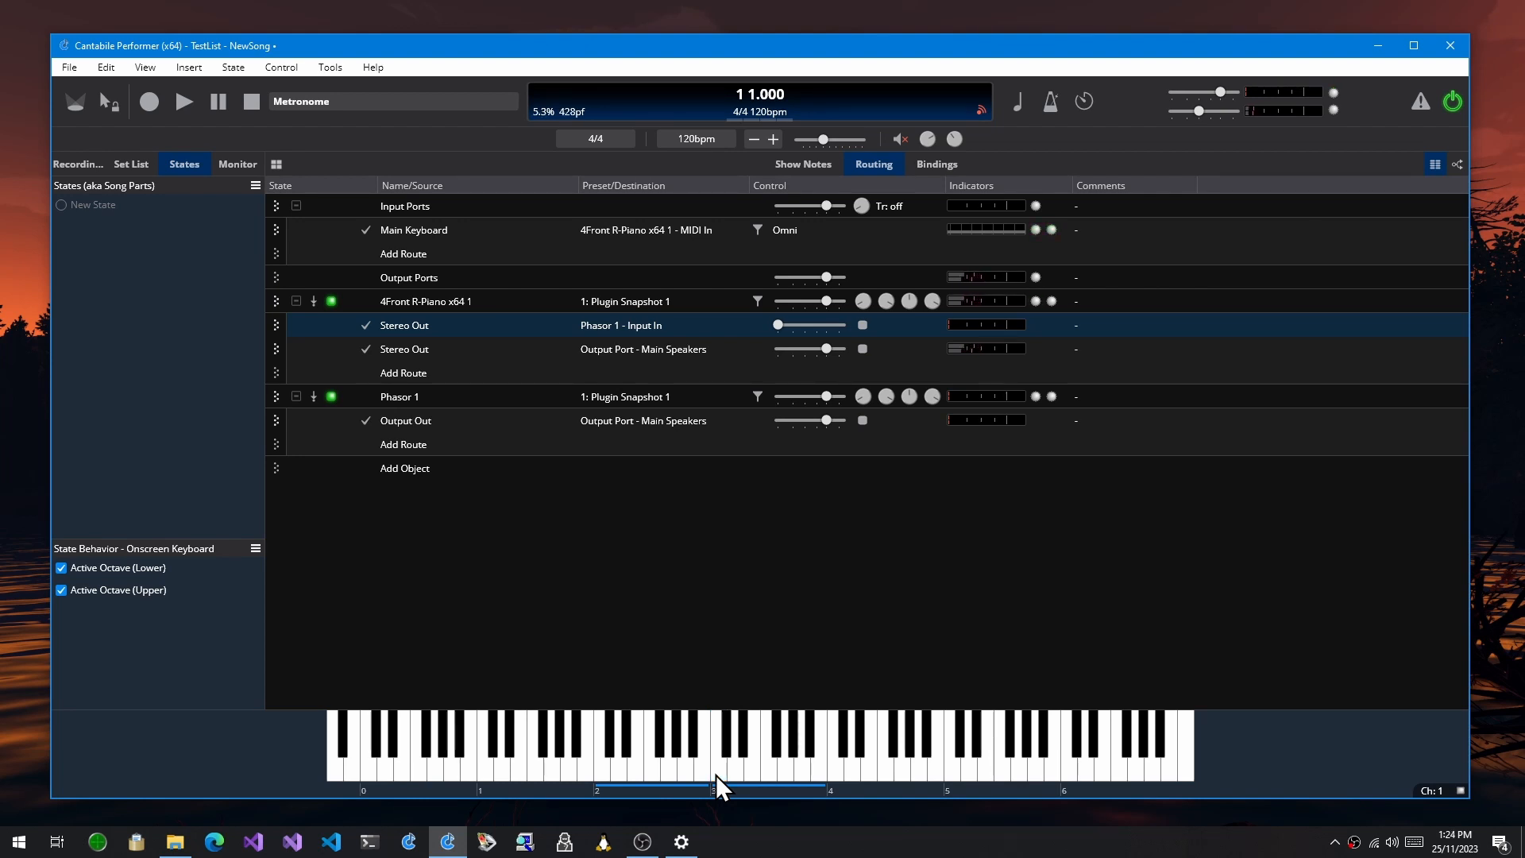
left_click(716, 775)
left_click(718, 774)
Drop the direct Main Speakers route's gain to minimum, reset the Phasor 1 route's gain, and play a note
left_click(824, 352)
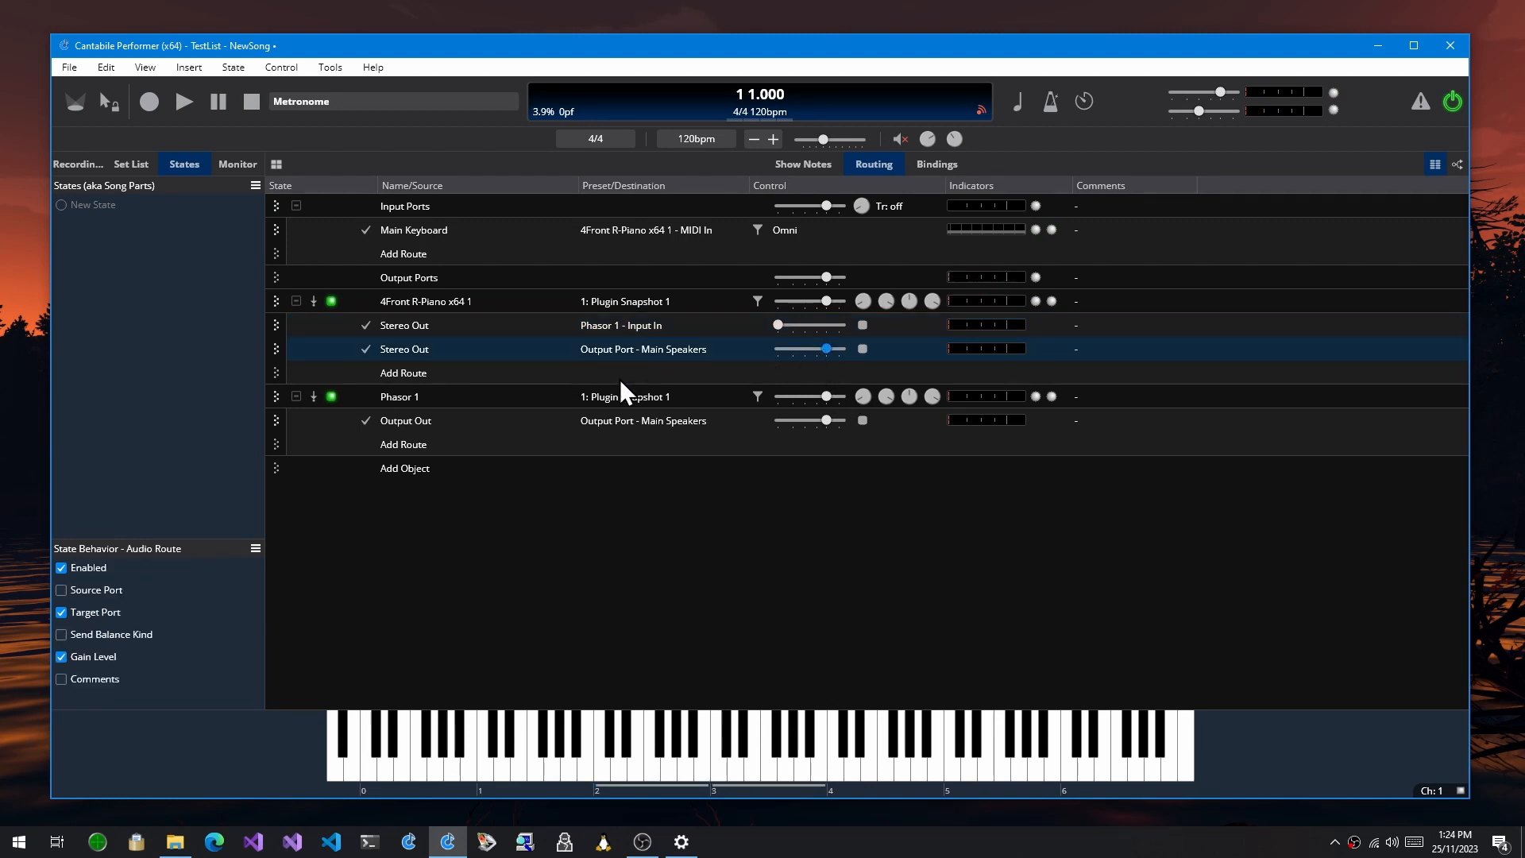
left_click_drag(822, 341, 548, 437)
double_click(776, 325)
left_click(714, 764)
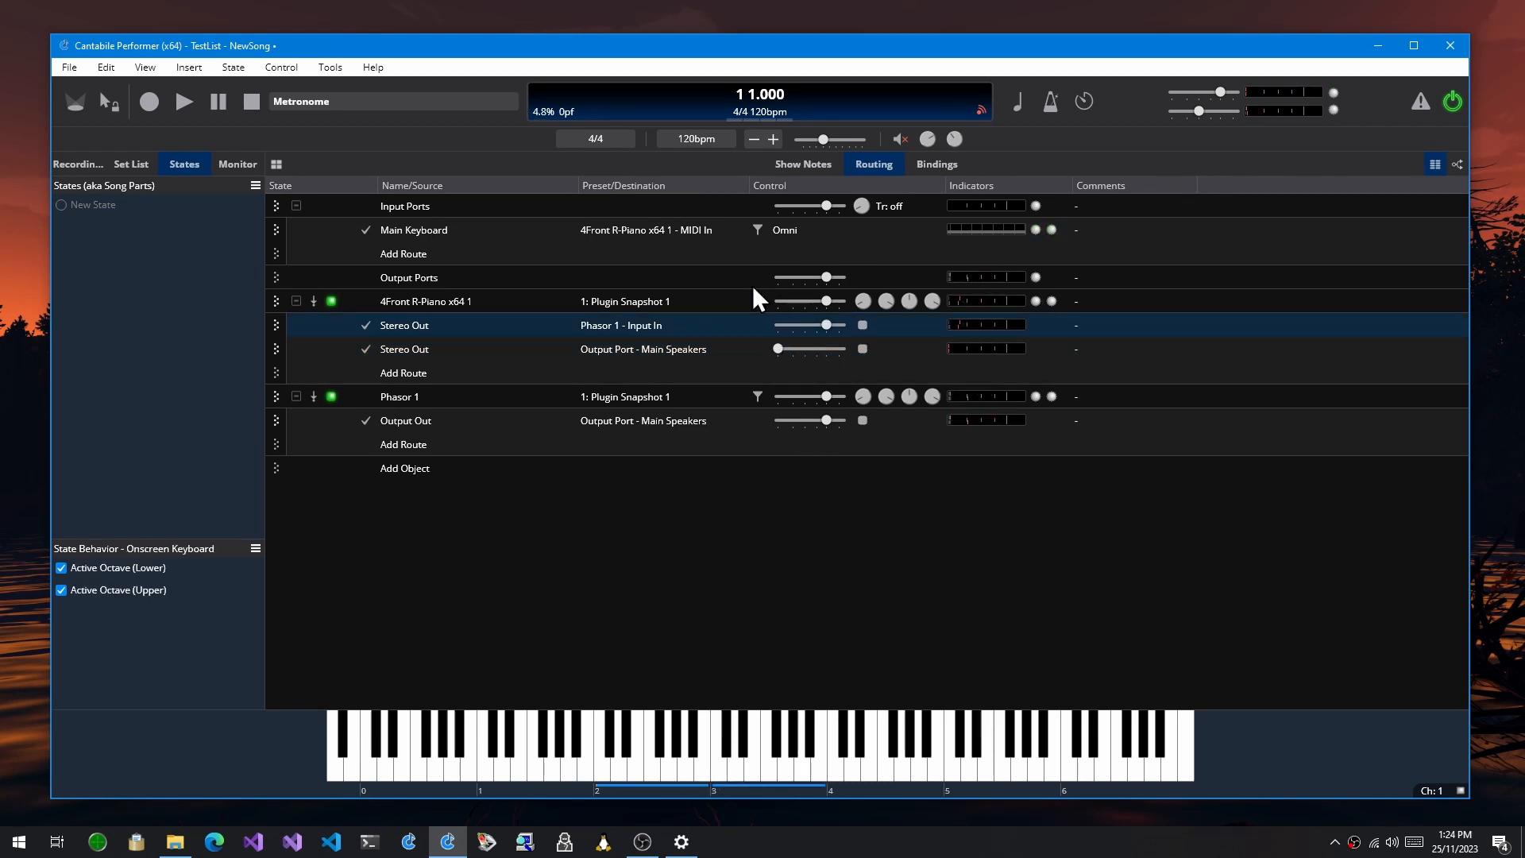
Reset the Main Speakers route's gain and assign the piano's Phasor 1 route to send A and its Main Speakers route to send B
left_click(828, 349)
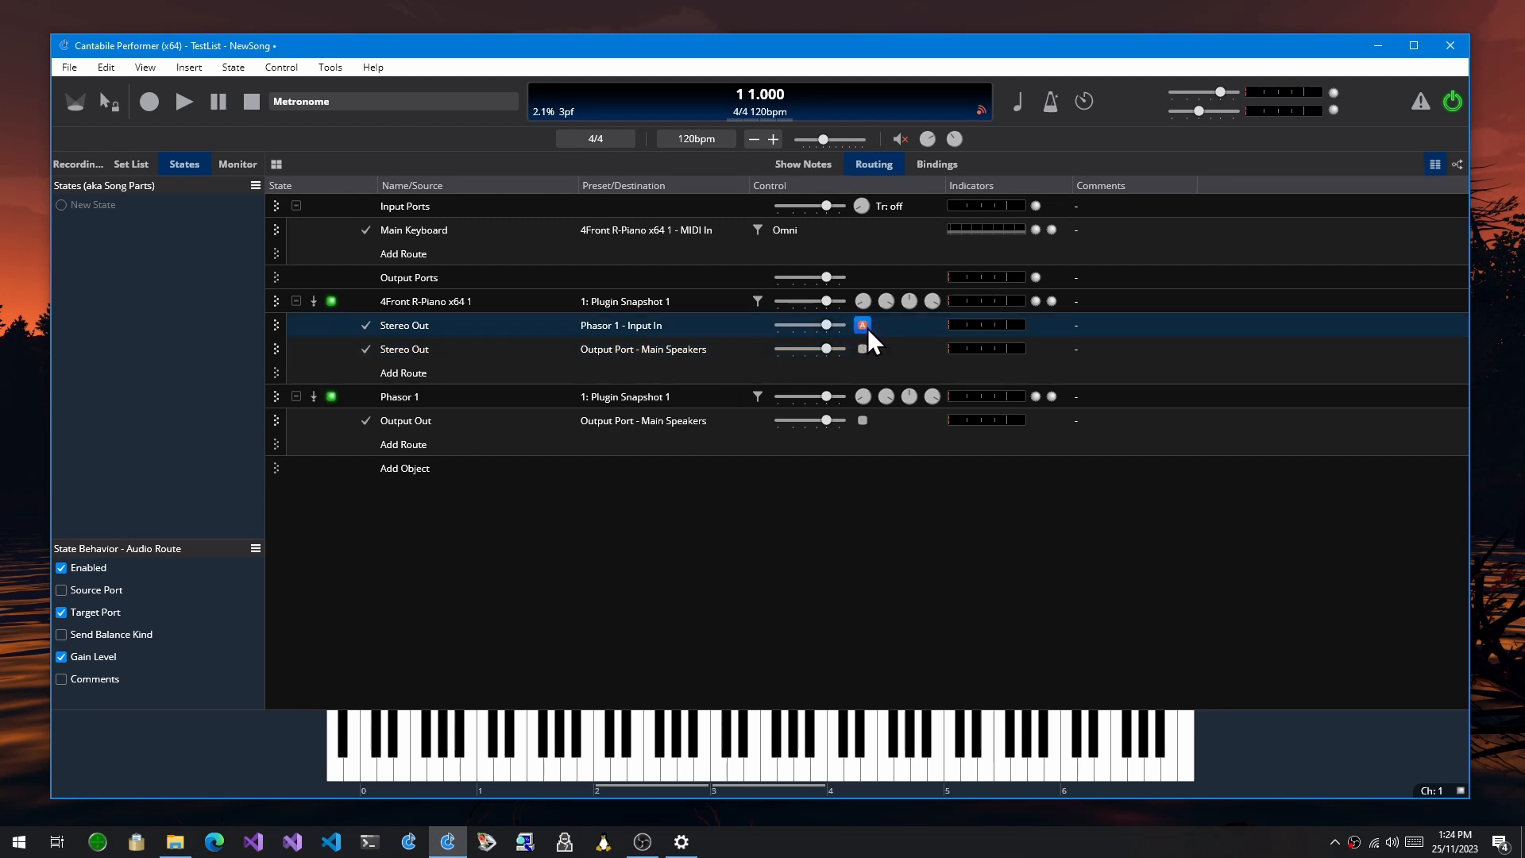
left_click(863, 349)
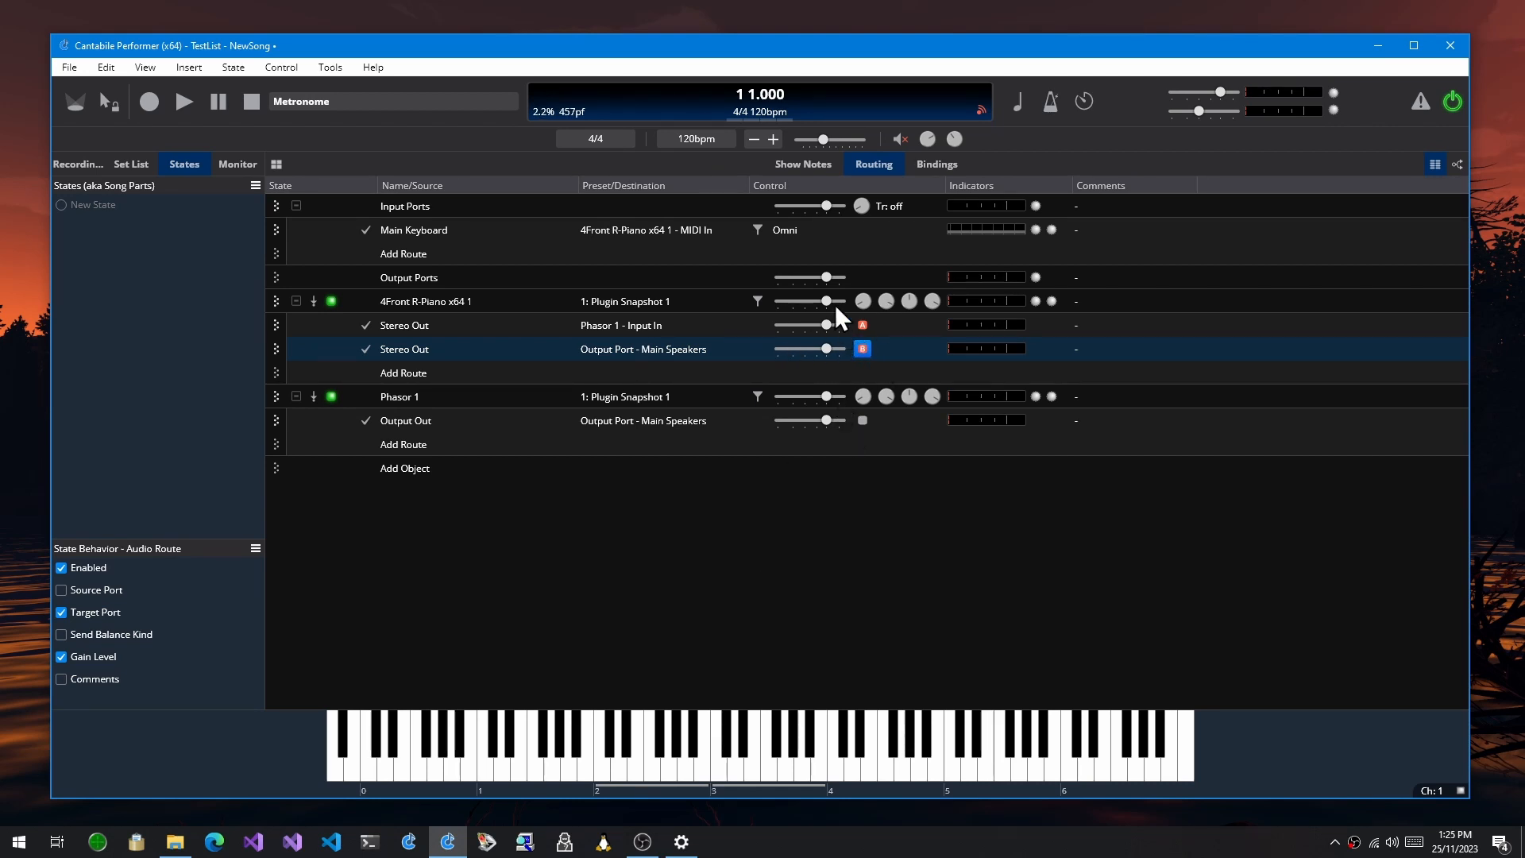
Play test notes with the 4Front R-Piano's send balance fully on A
left_click(860, 301)
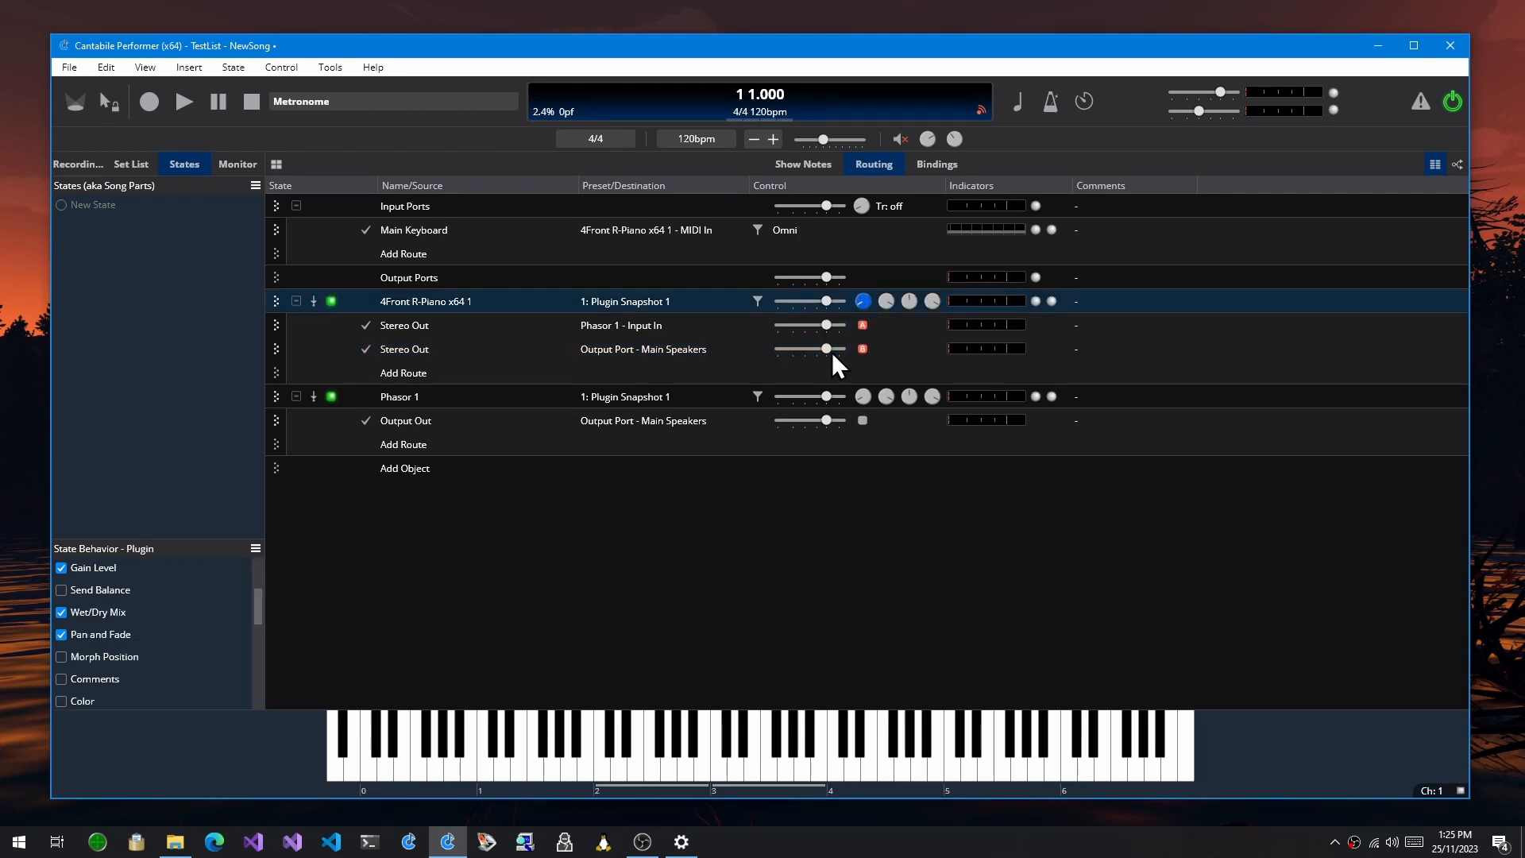
left_click(726, 748)
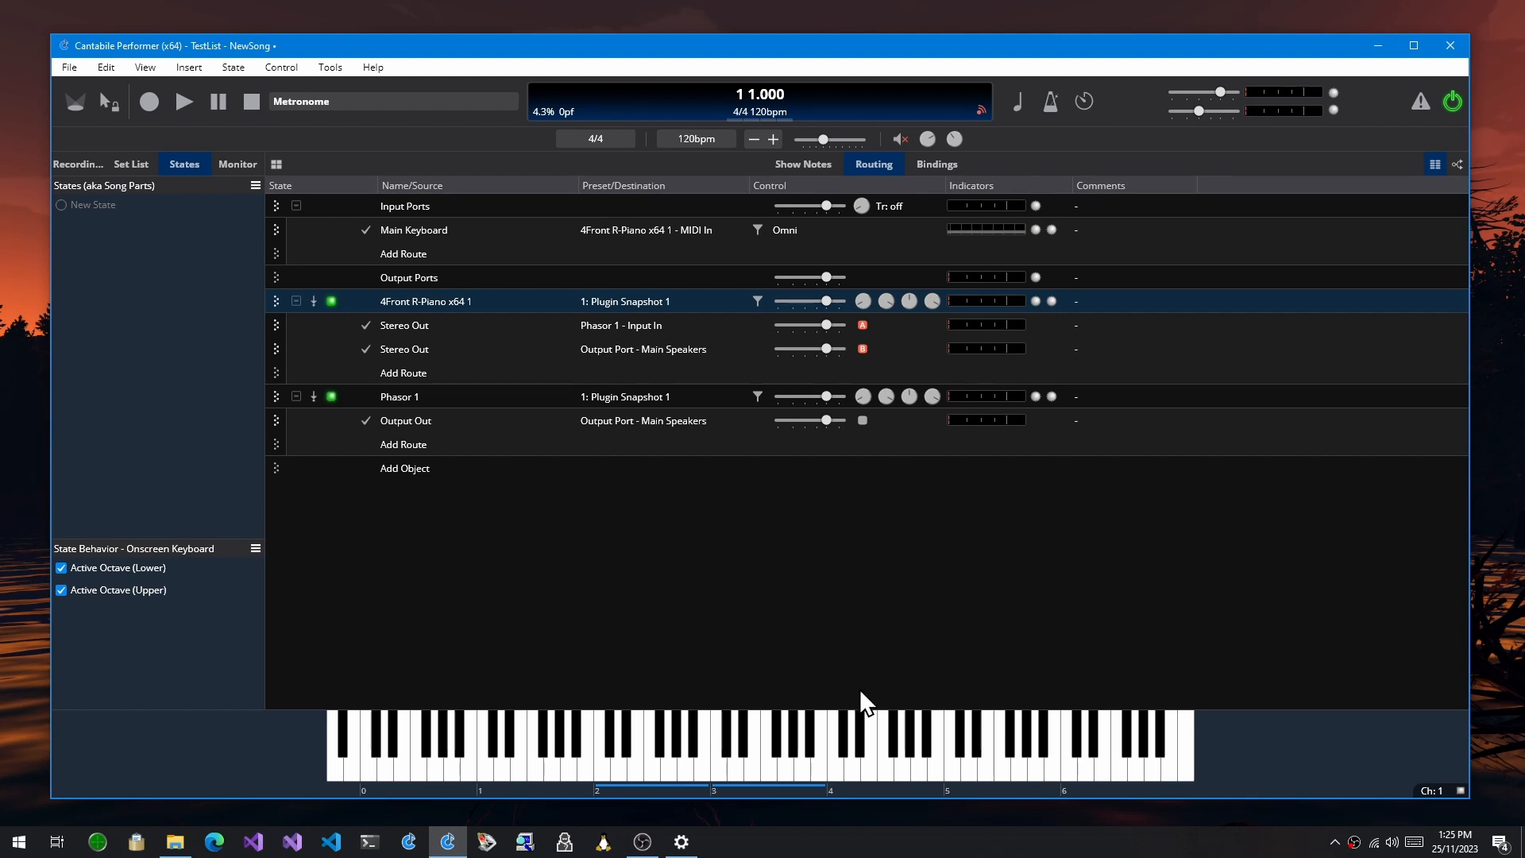
left_click(790, 764)
left_click(790, 765)
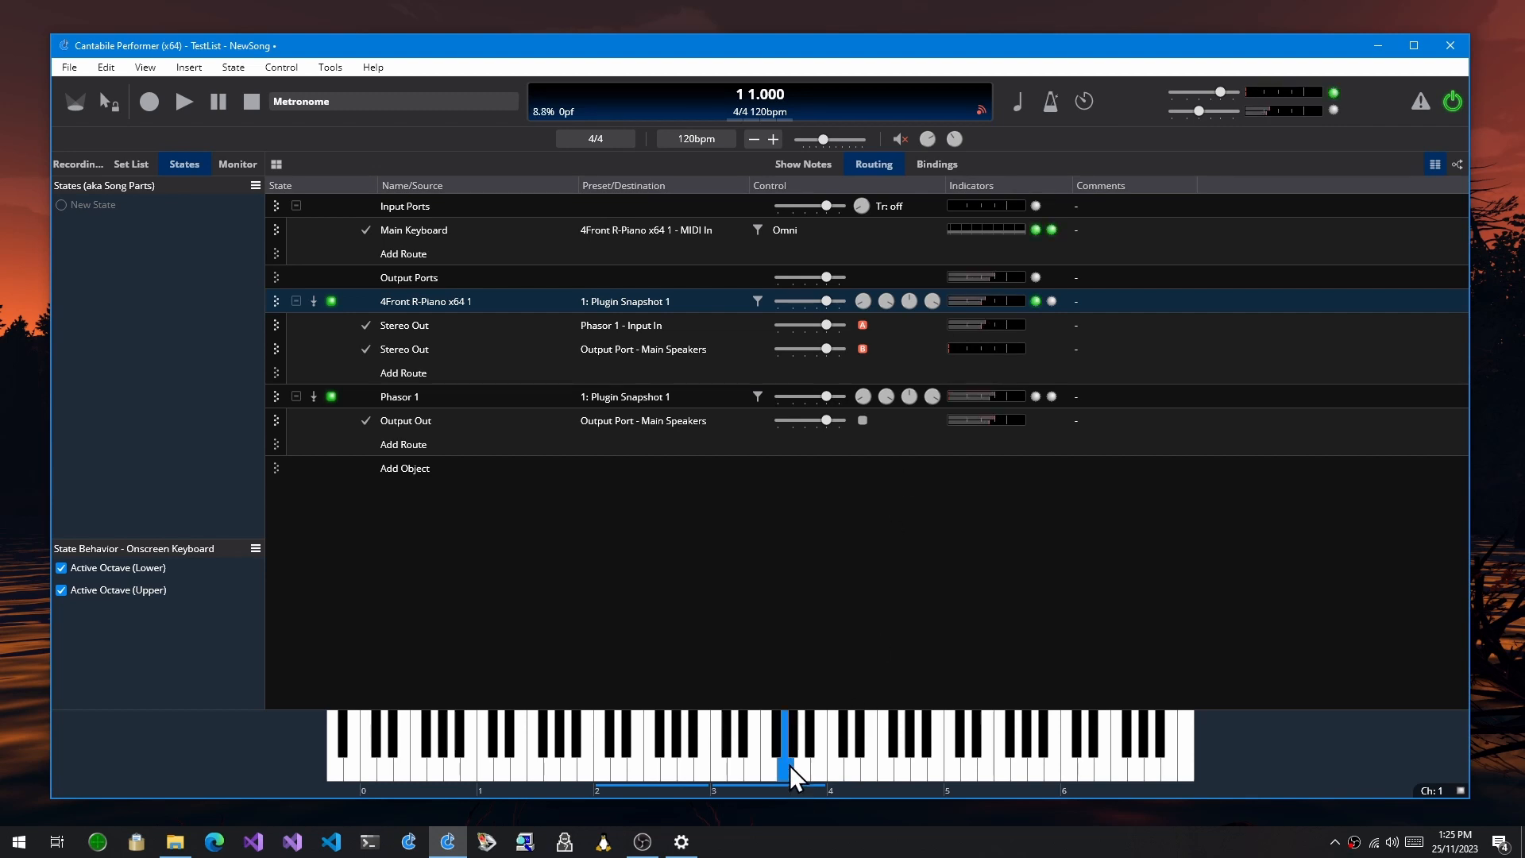
Play test notes with the piano's send balance at 100% B, and again with it turned fully back to A
left_click(862, 301)
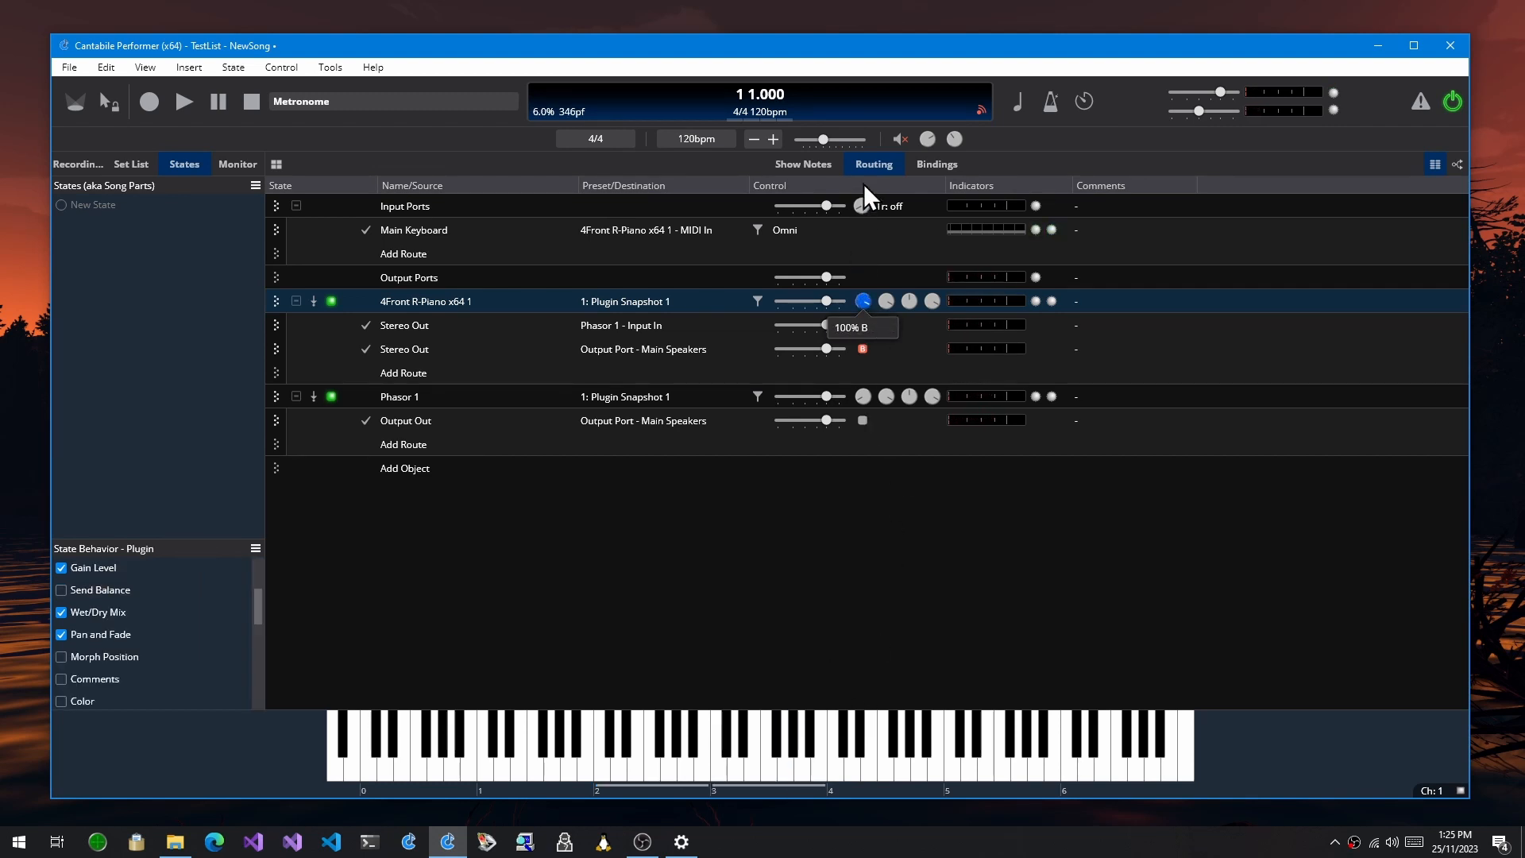
left_click(758, 771)
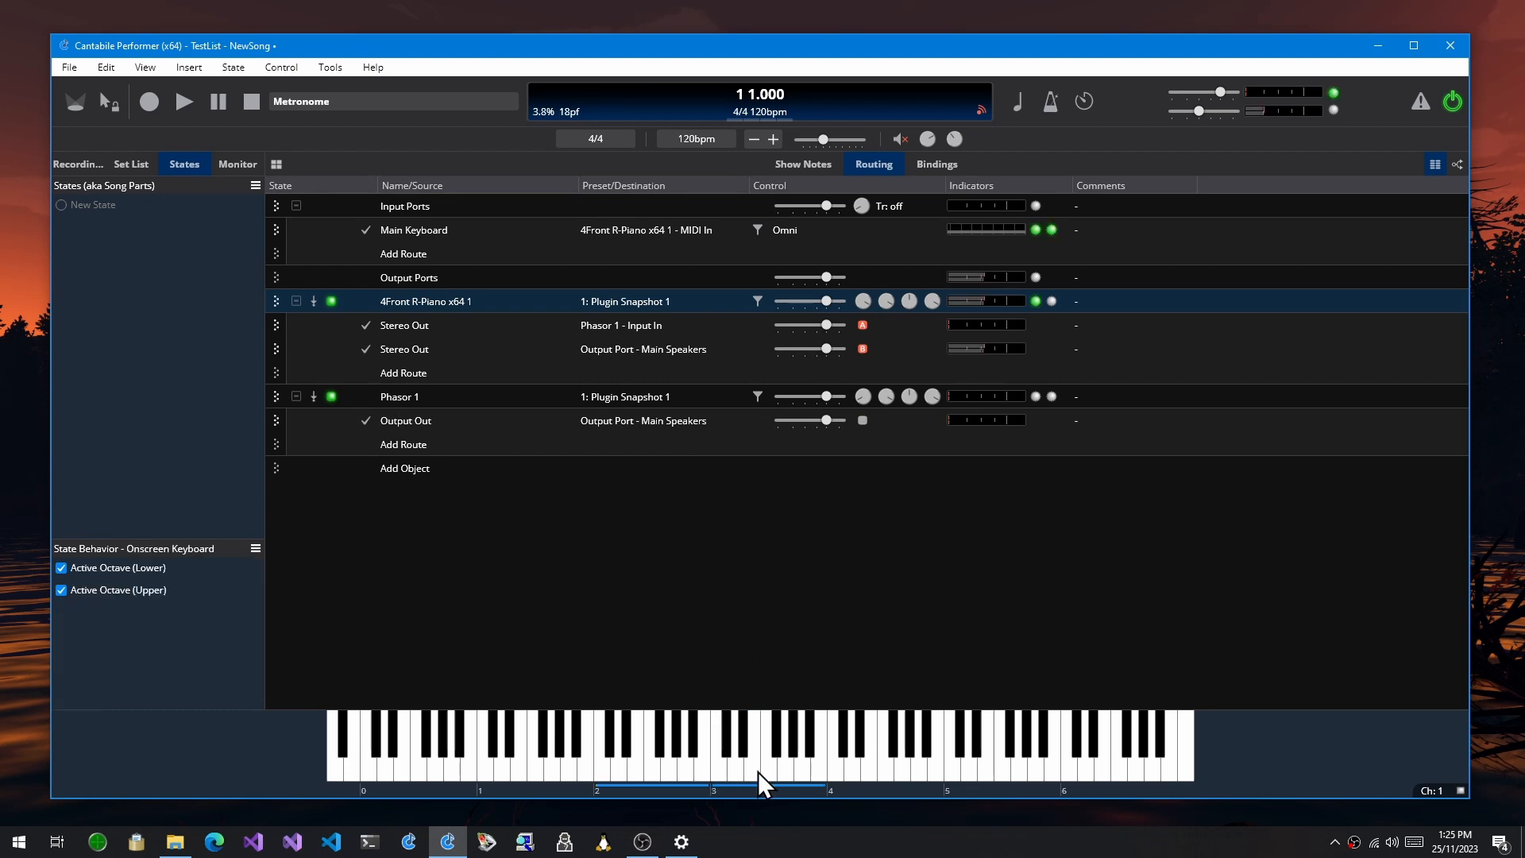
left_click(757, 770)
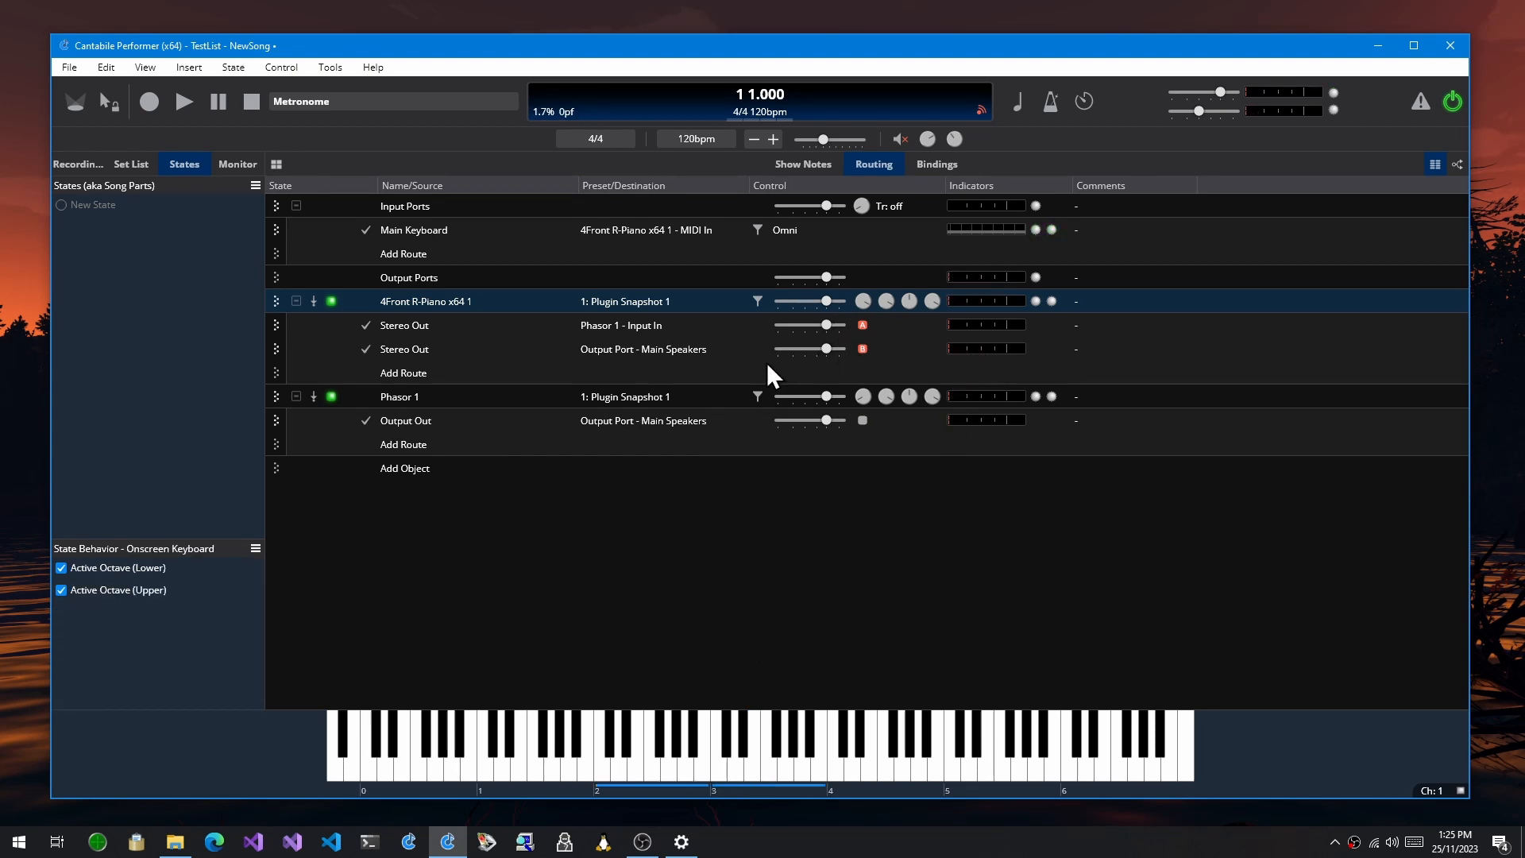
left_click(761, 761)
left_click_drag(868, 306, 867, 322)
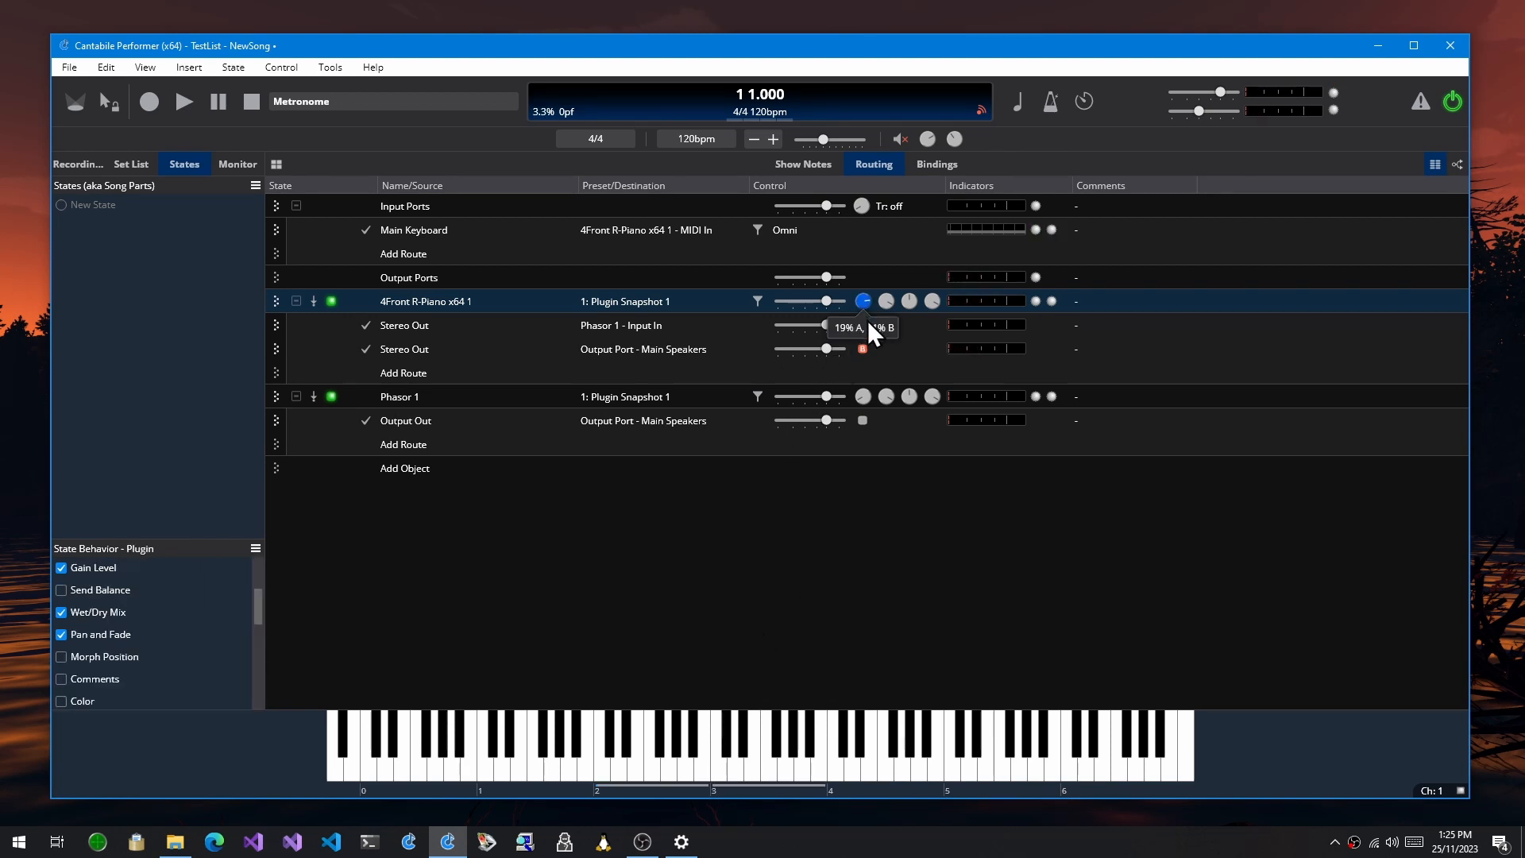
left_click(748, 764)
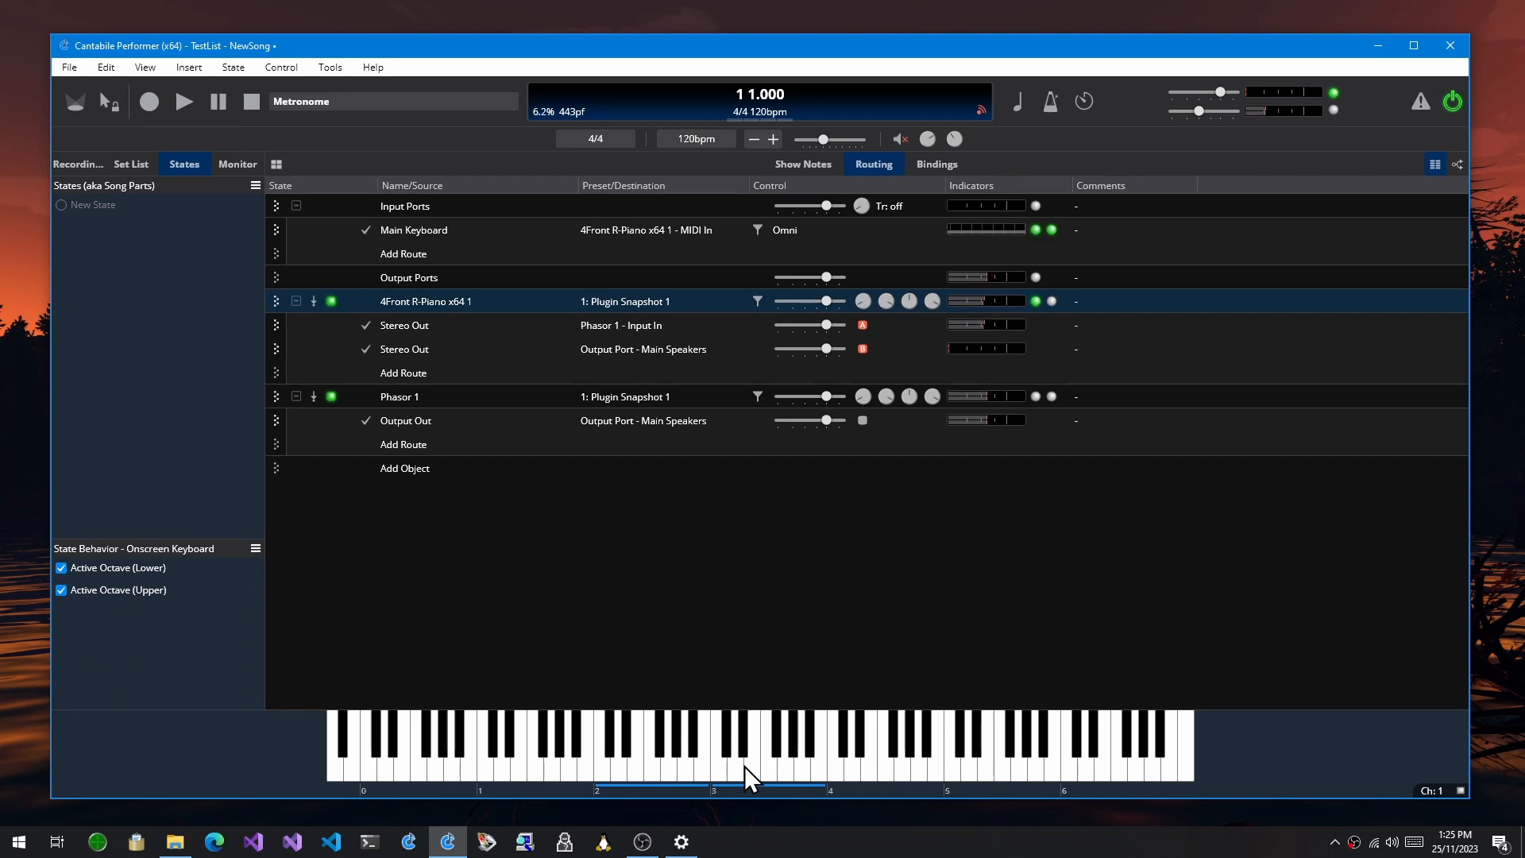
Set the piano's send balance to about 42% A, 58% B and play notes through both routes
left_click_drag(866, 300, 872, 255)
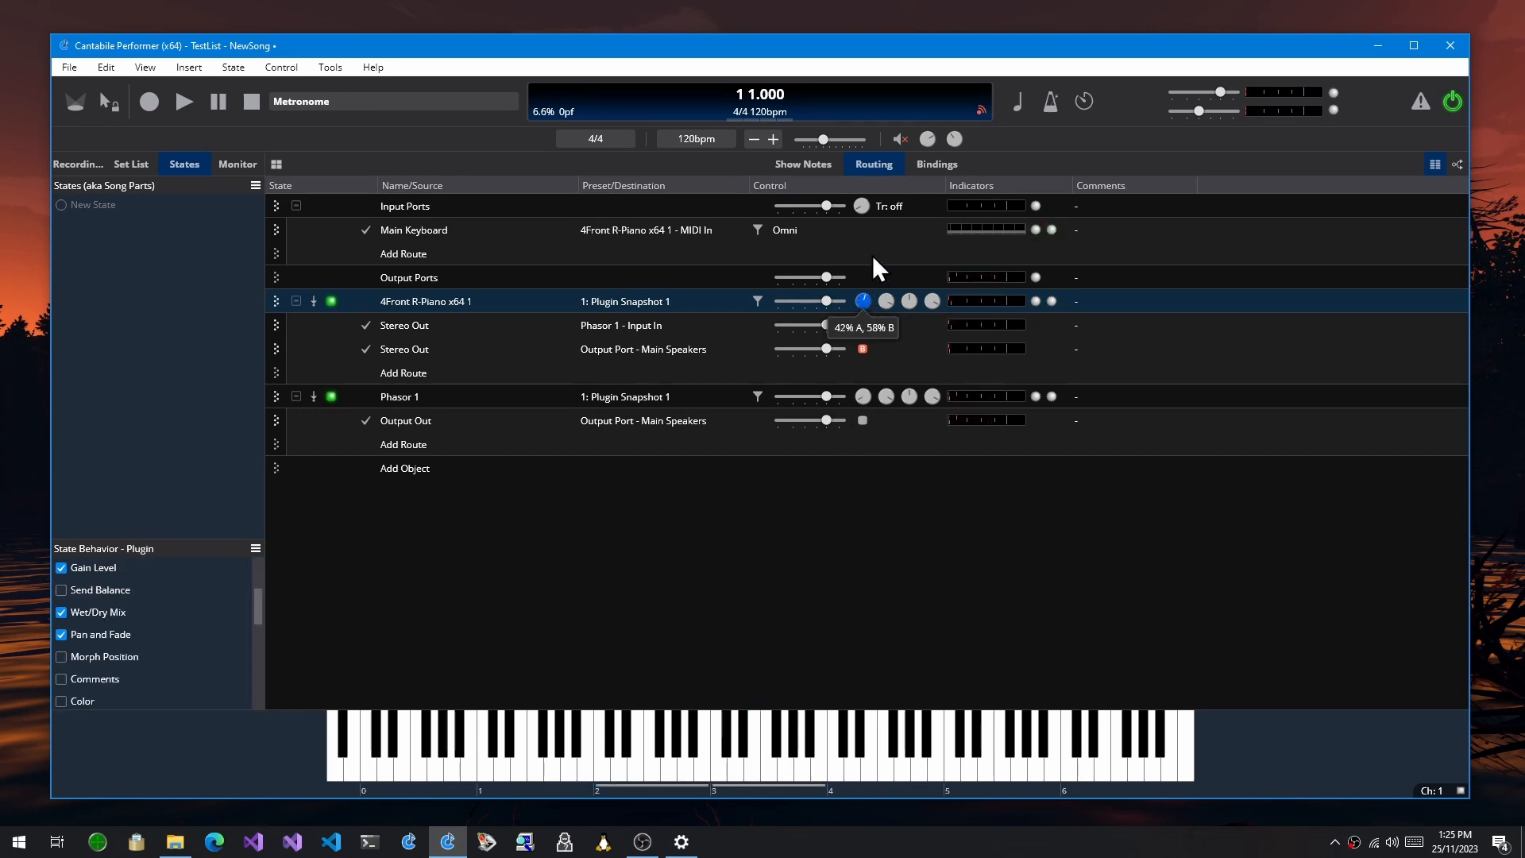
left_click(742, 751)
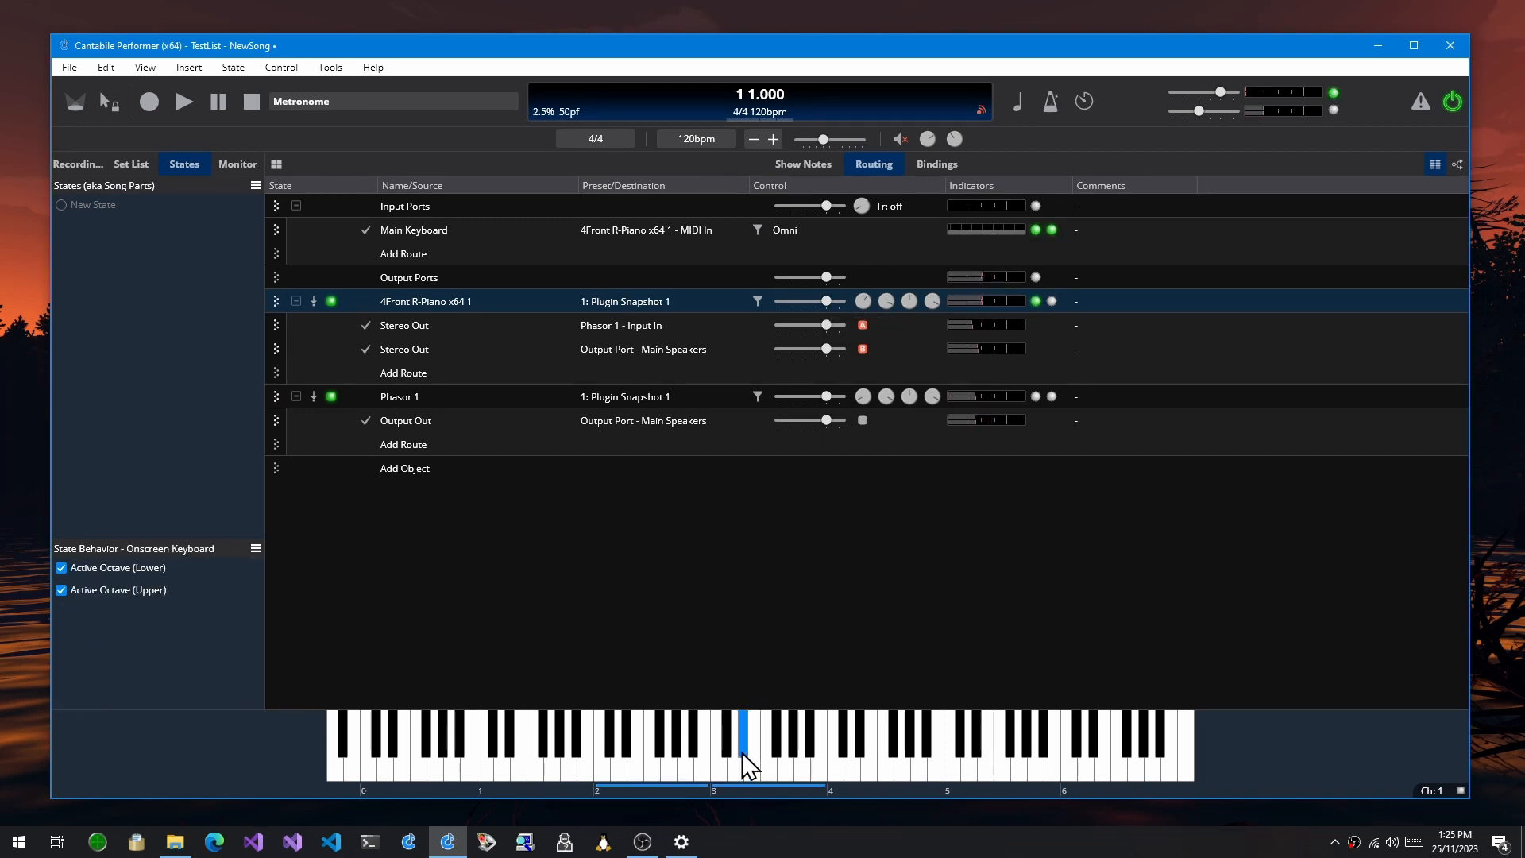
left_click_drag(759, 751, 788, 754)
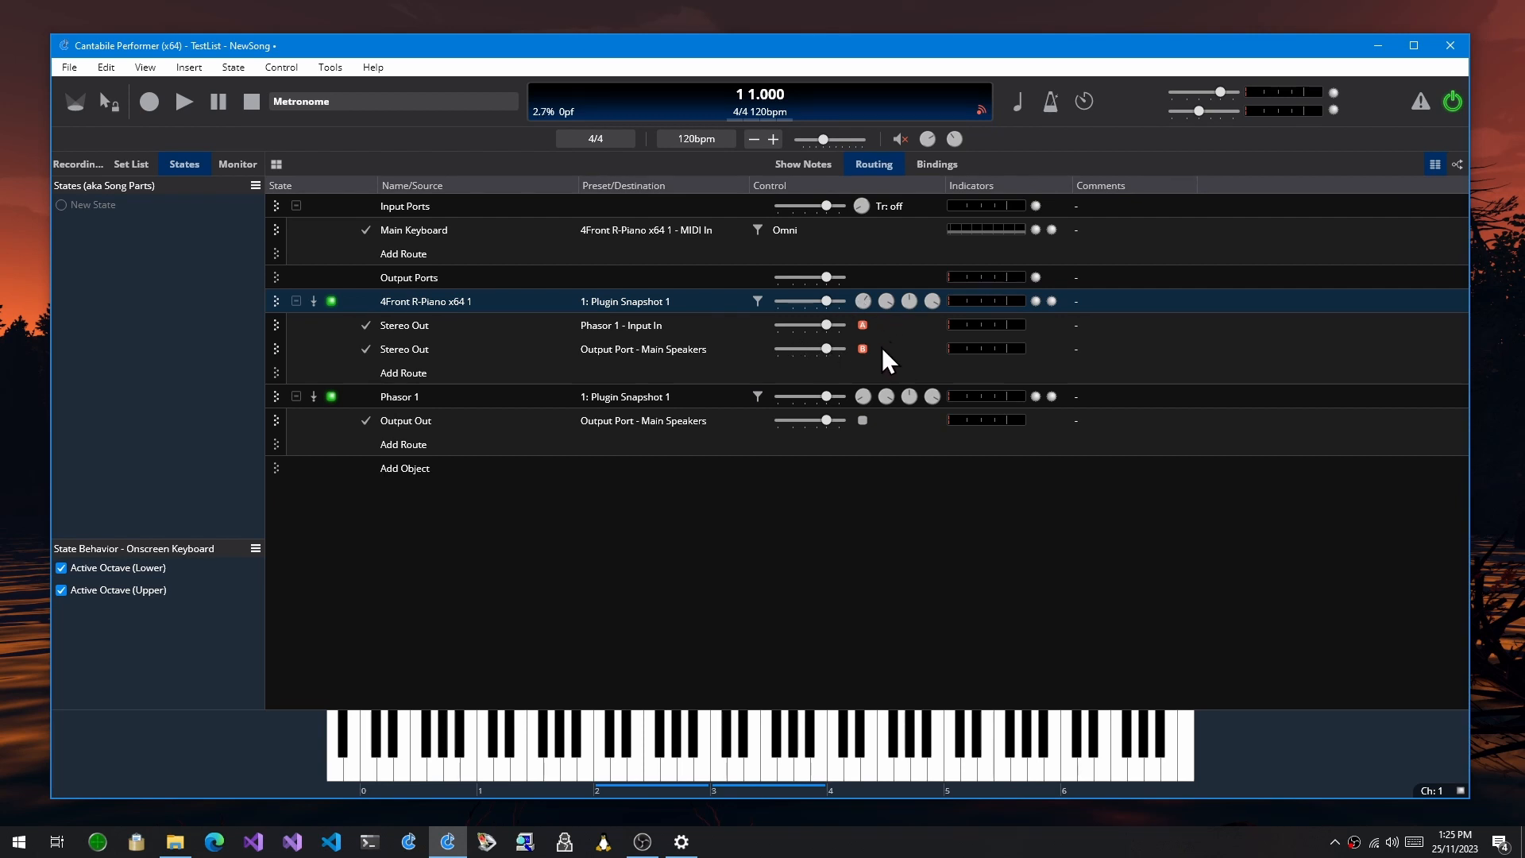
Examine the piano's Send Balance state behavior and the state behavior options of its Phasor 1 route
left_click(401, 299)
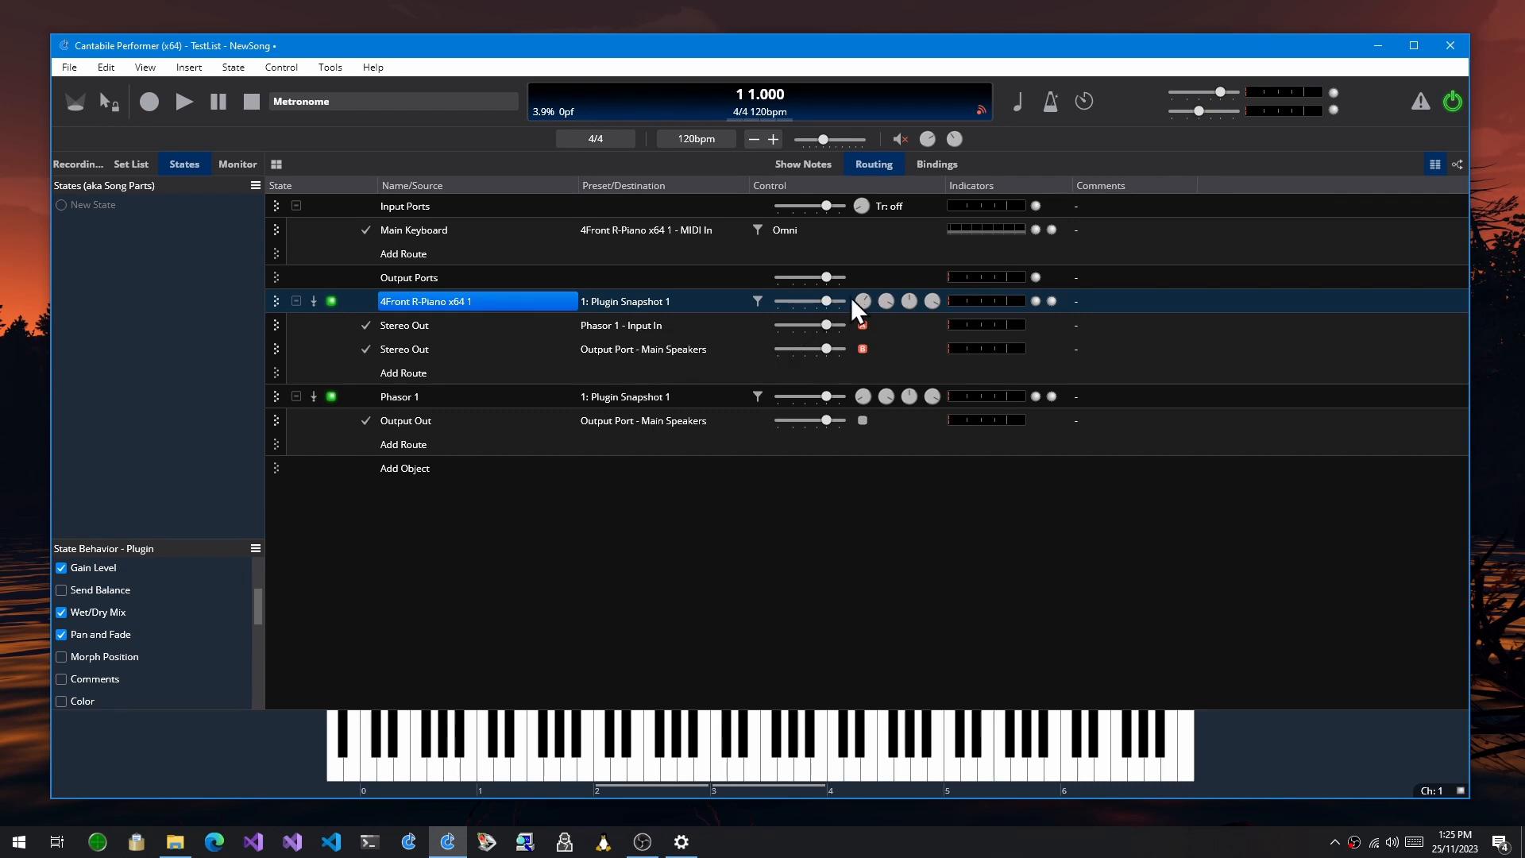
mouse_move(864, 300)
left_click(64, 592)
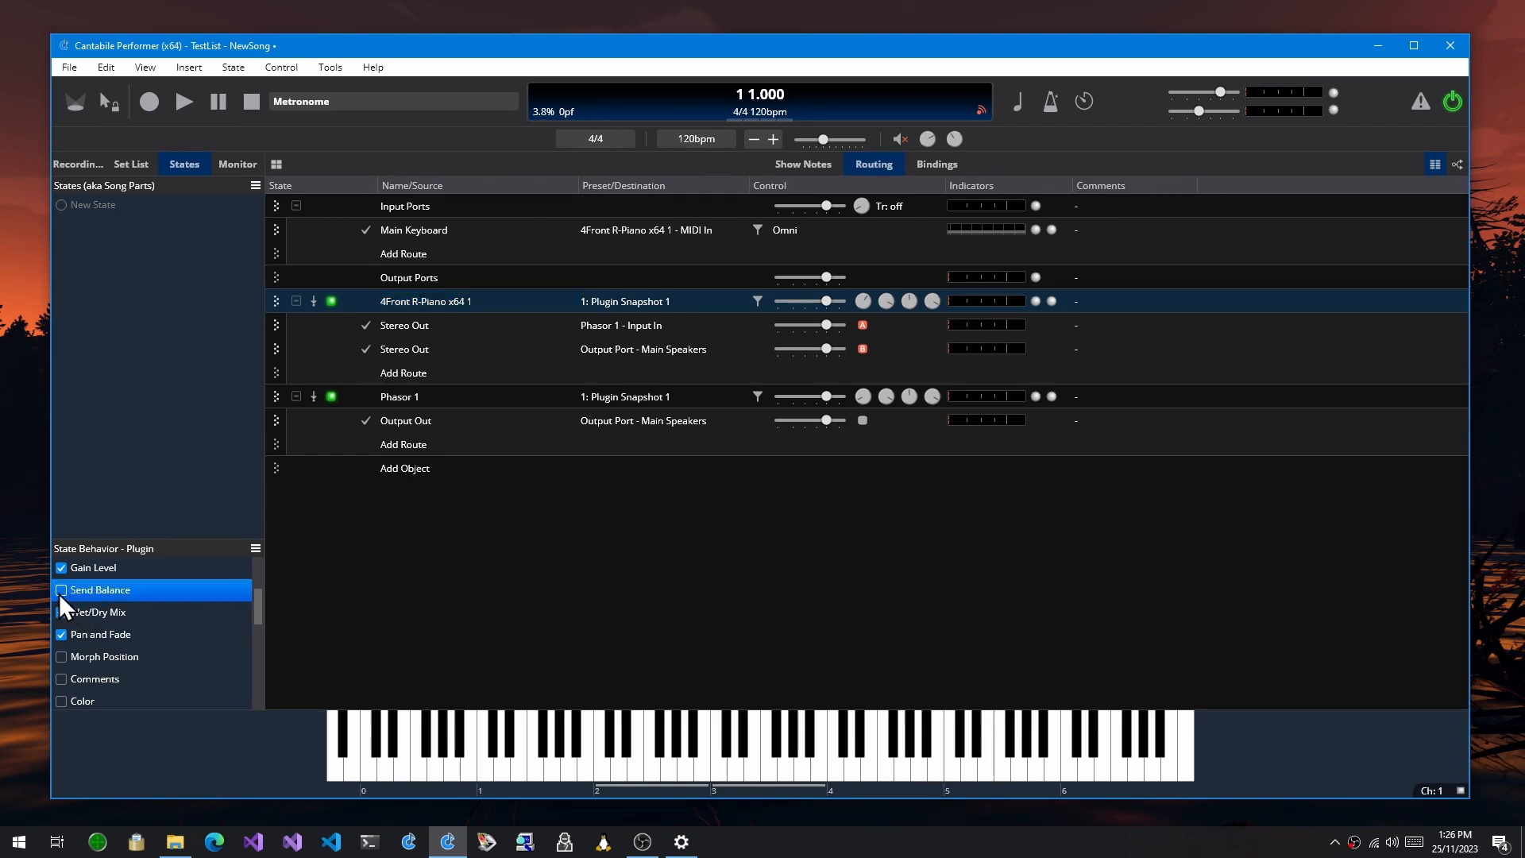
left_click(429, 326)
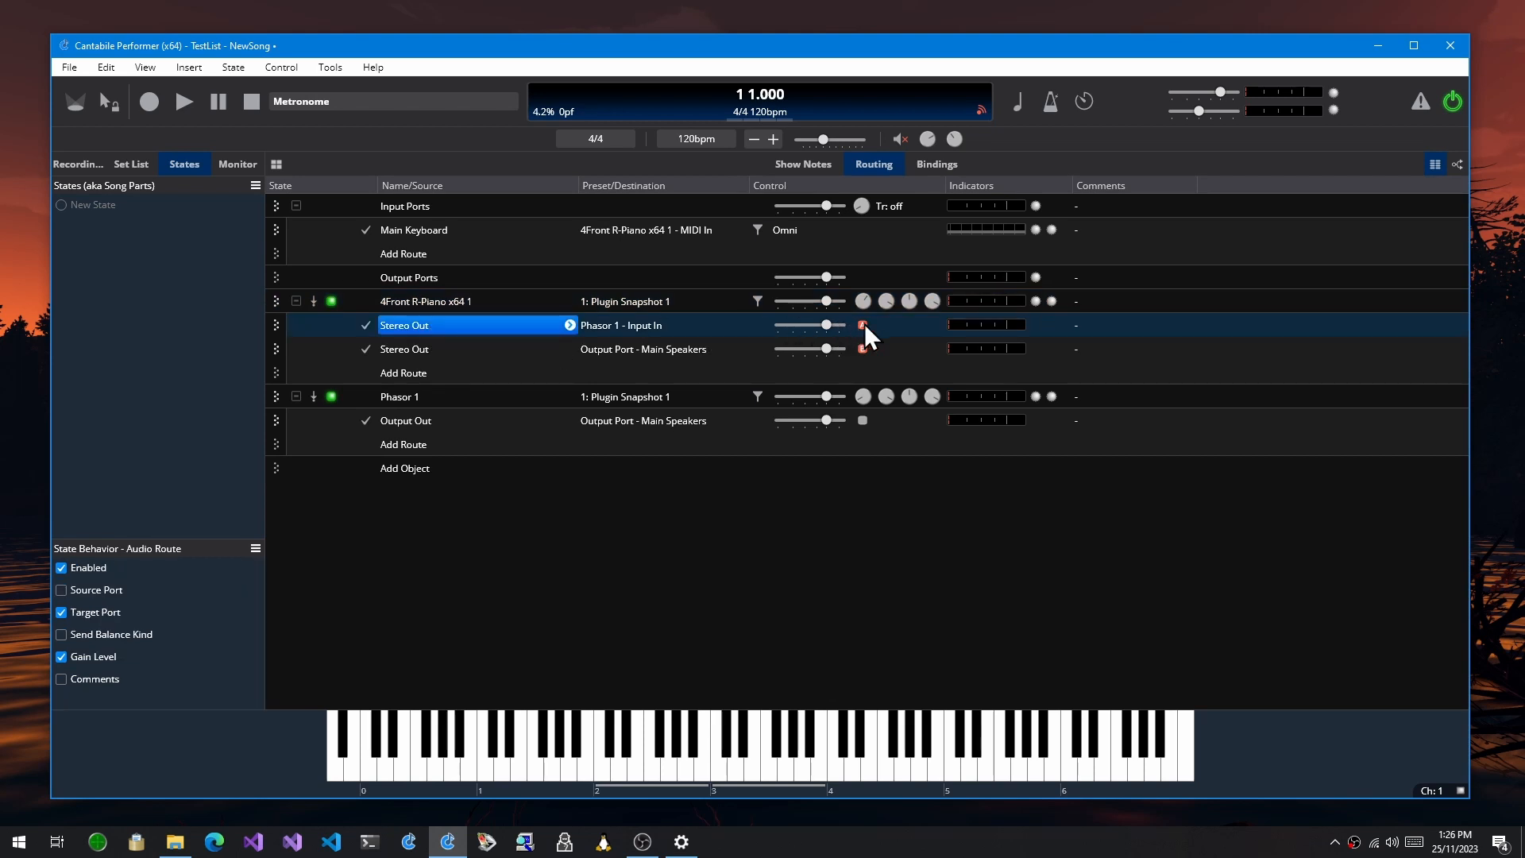